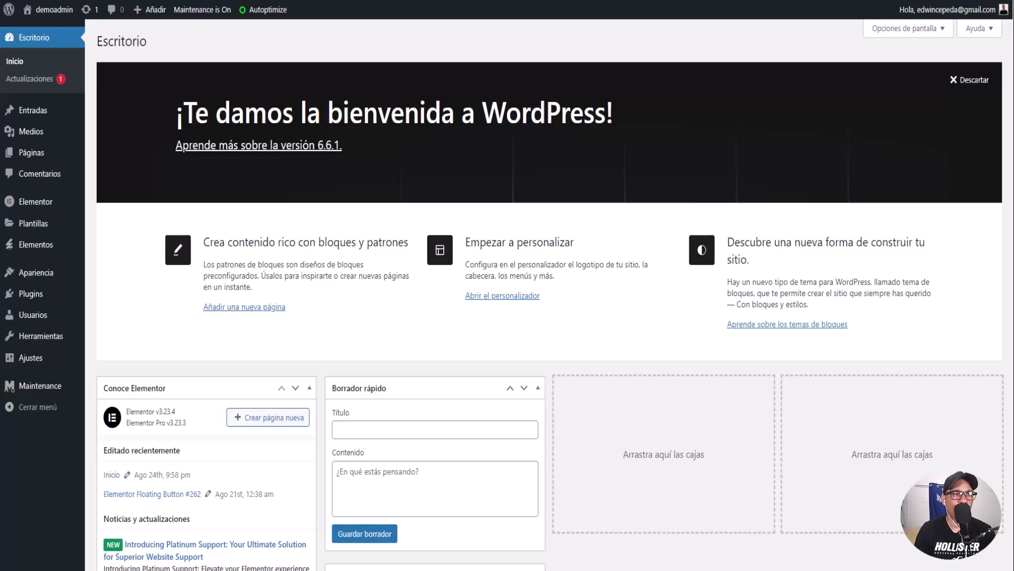
Open the Inicio page in the Elementor editor and show the library's own saved templates
mouse_move(22, 163)
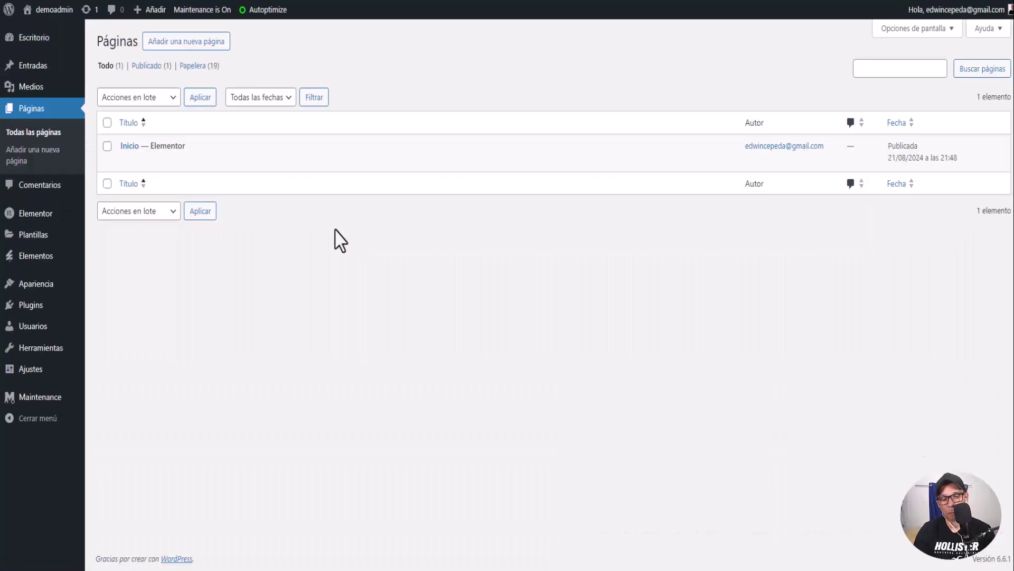
click(294, 161)
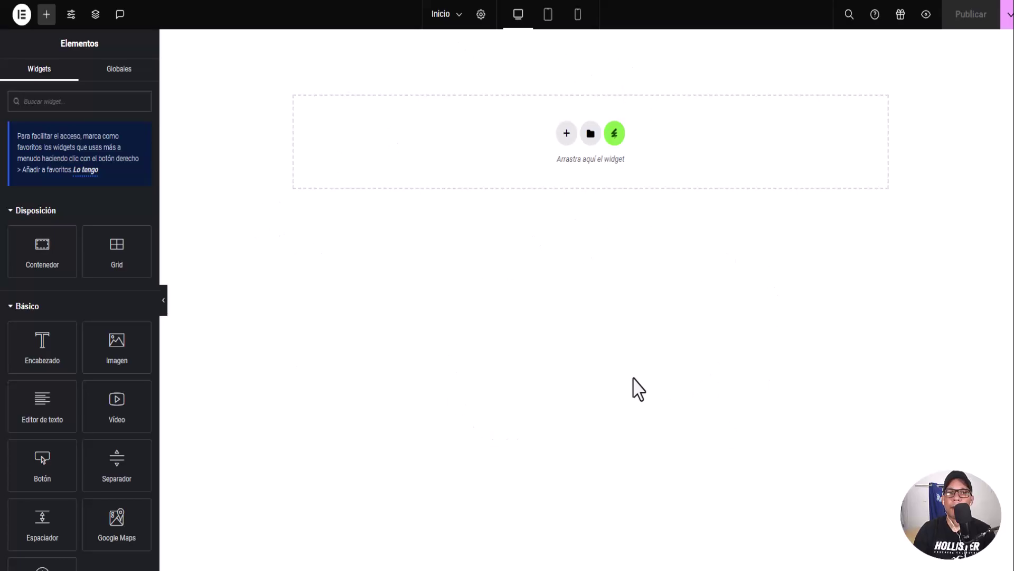
click(590, 139)
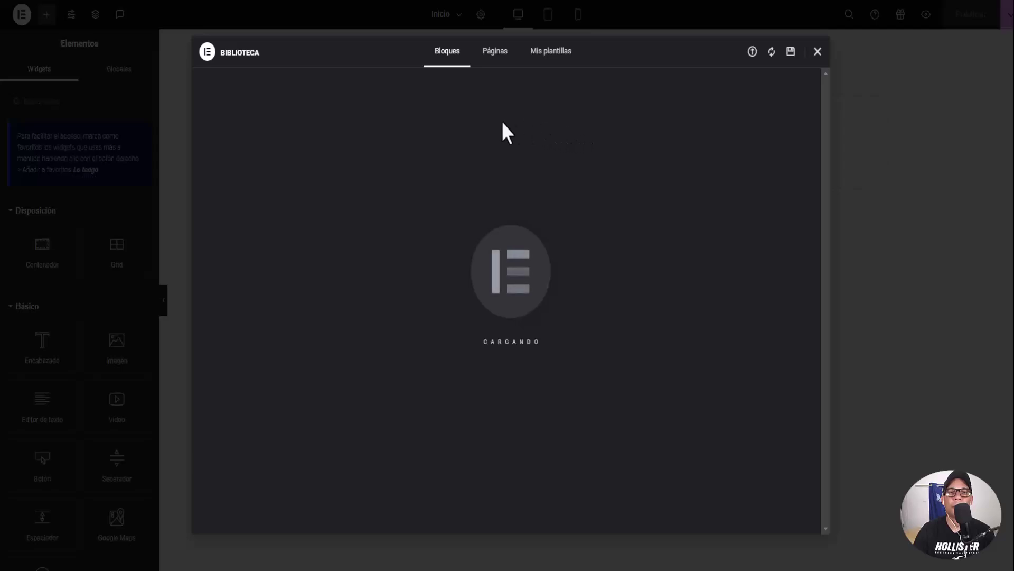
click(542, 53)
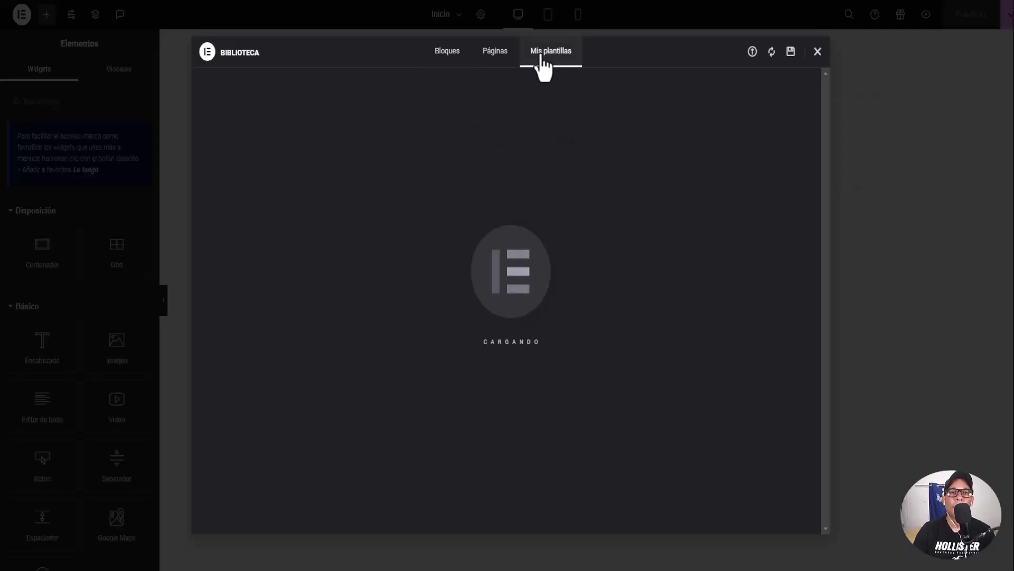
click(752, 53)
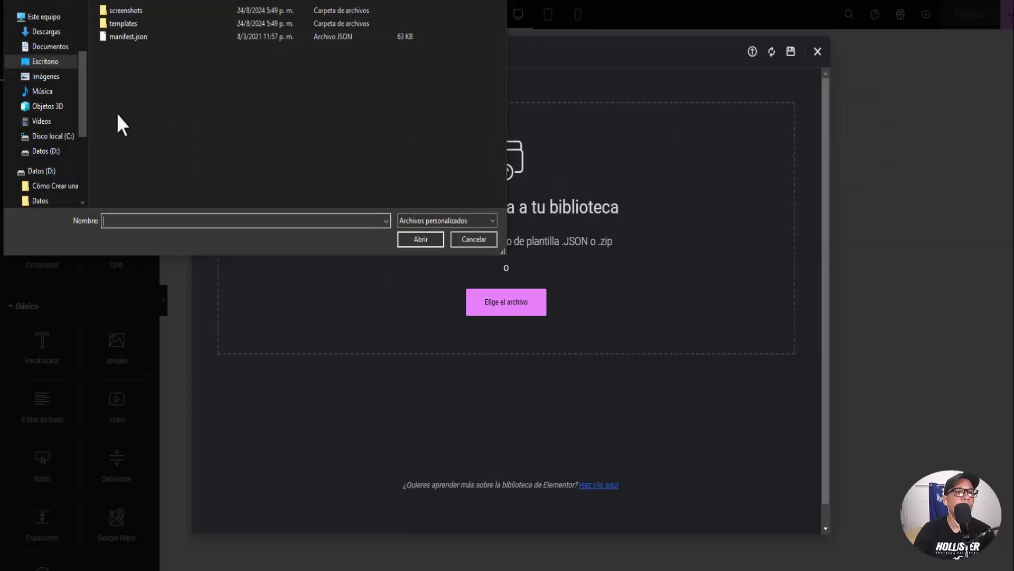
click(43, 32)
click(112, 50)
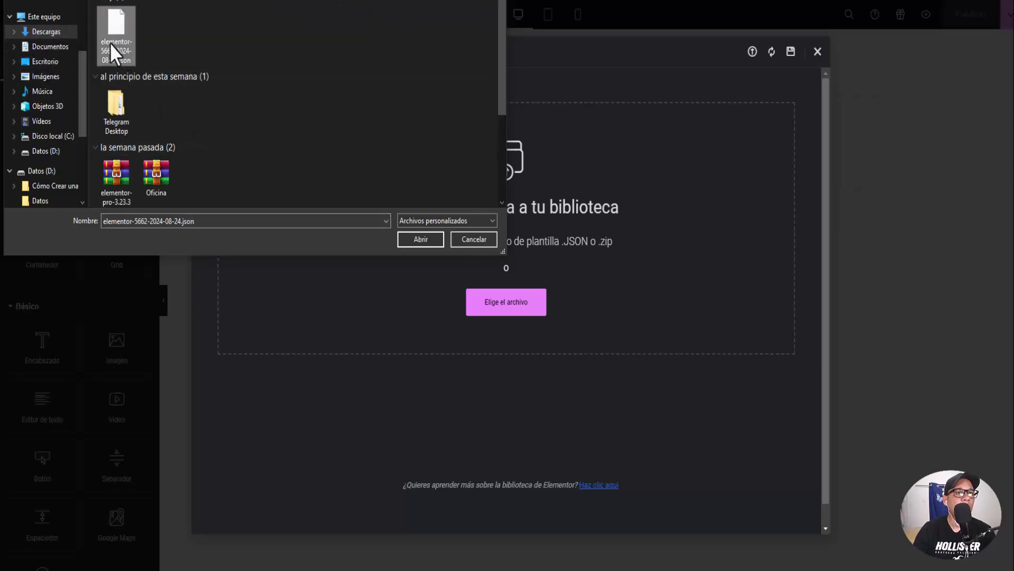
click(414, 239)
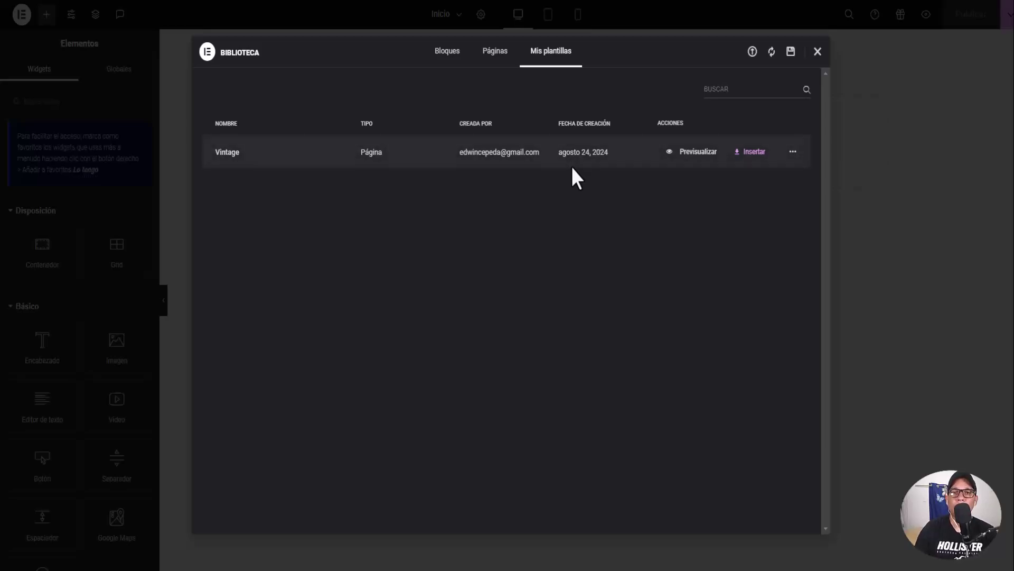
Start another template import and check the Descargas folder for the beige-pet-shop-woocommerce-elementor-template-kits archive
click(752, 53)
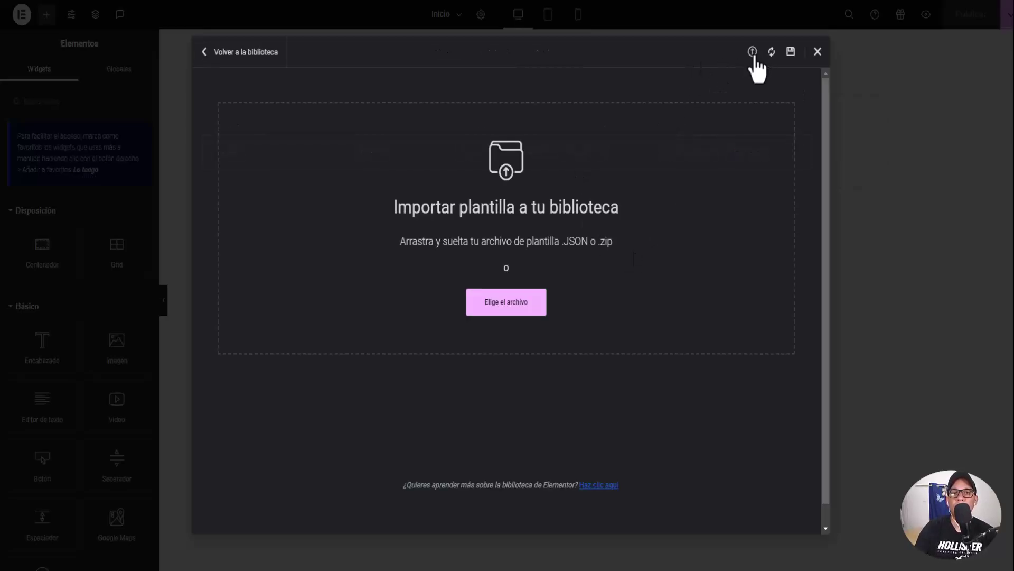
click(516, 305)
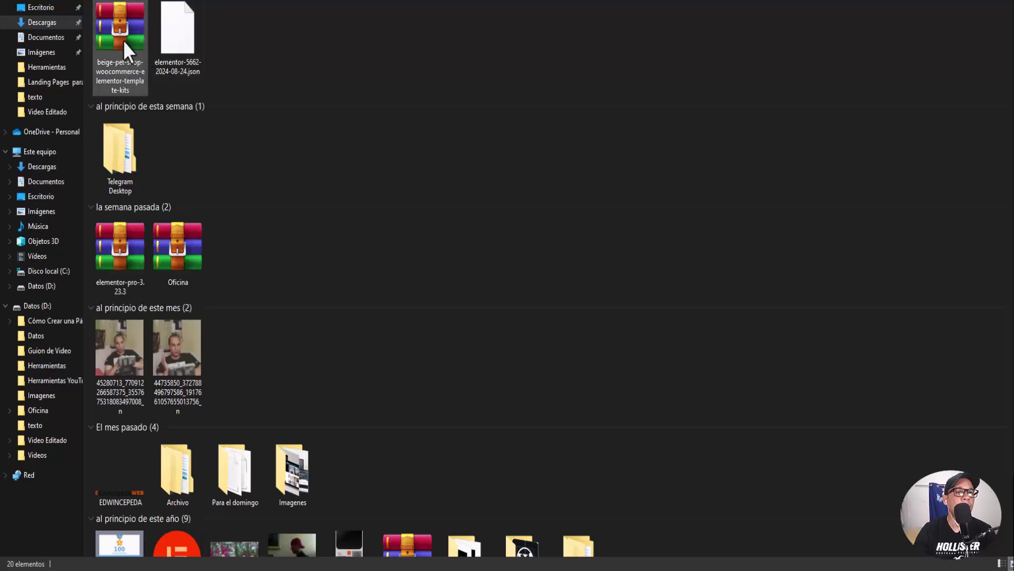
drag(123, 40, 307, 93)
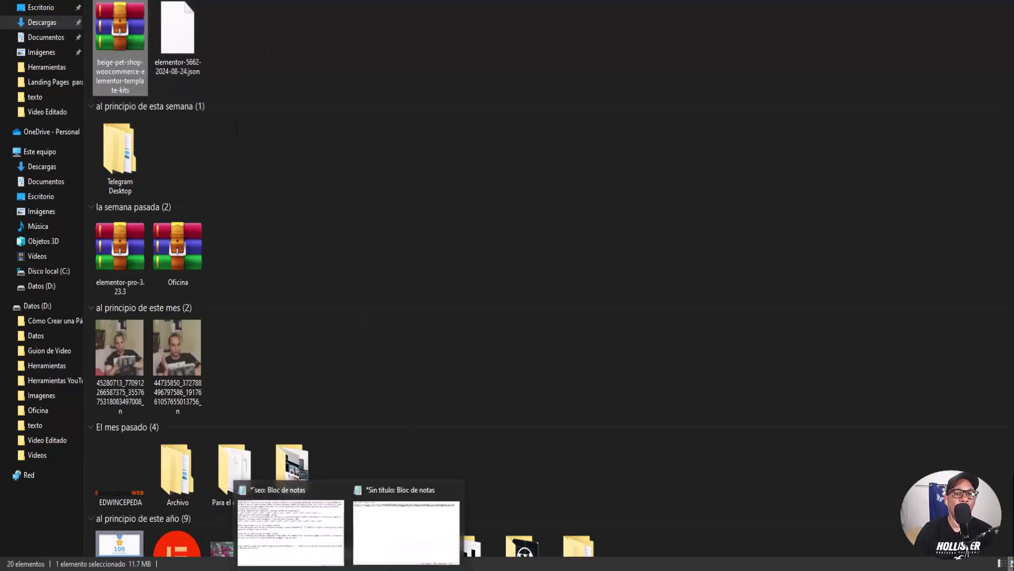
click(500, 567)
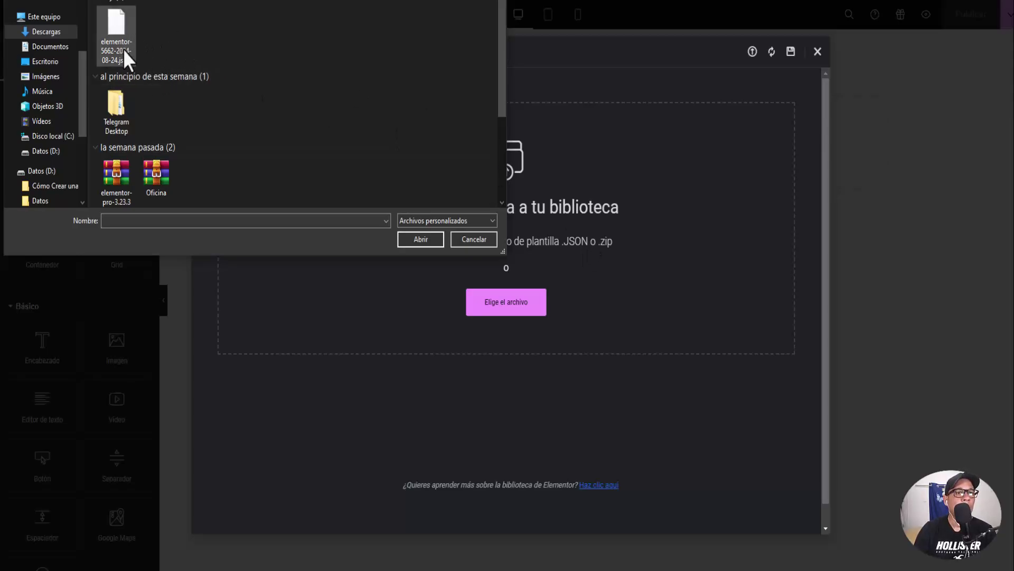
click(47, 32)
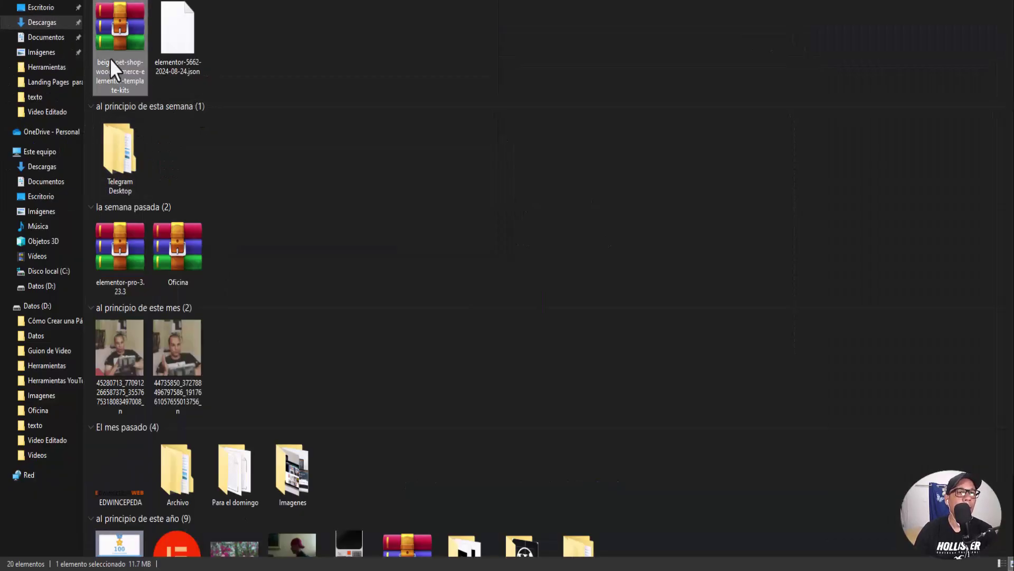
Switch to File Explorer, open the beige-pet-shop-woocommerce-elementor-template-kits archive with WinRAR and enter its kit folder
right_click(107, 40)
click(121, 44)
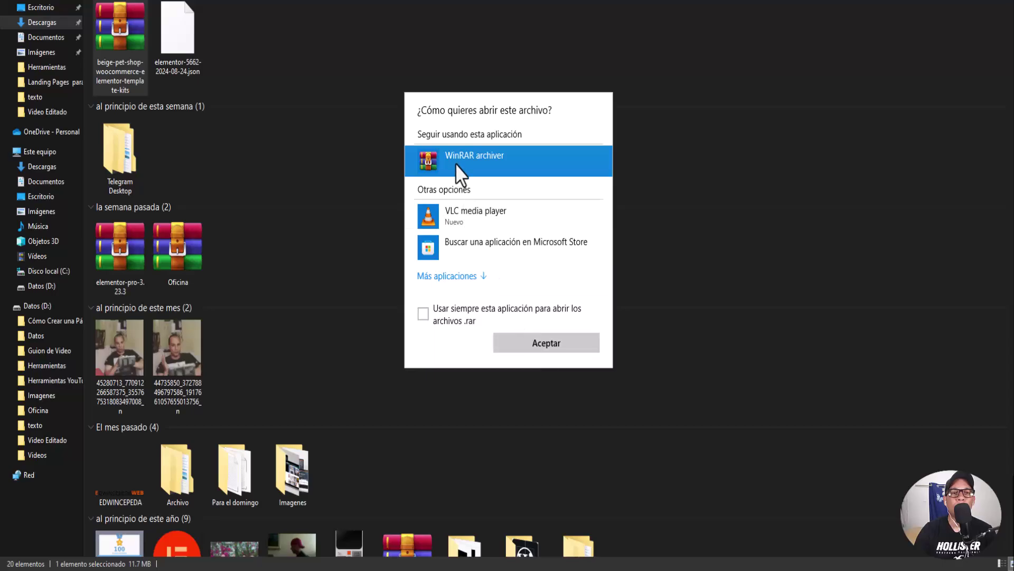
click(551, 342)
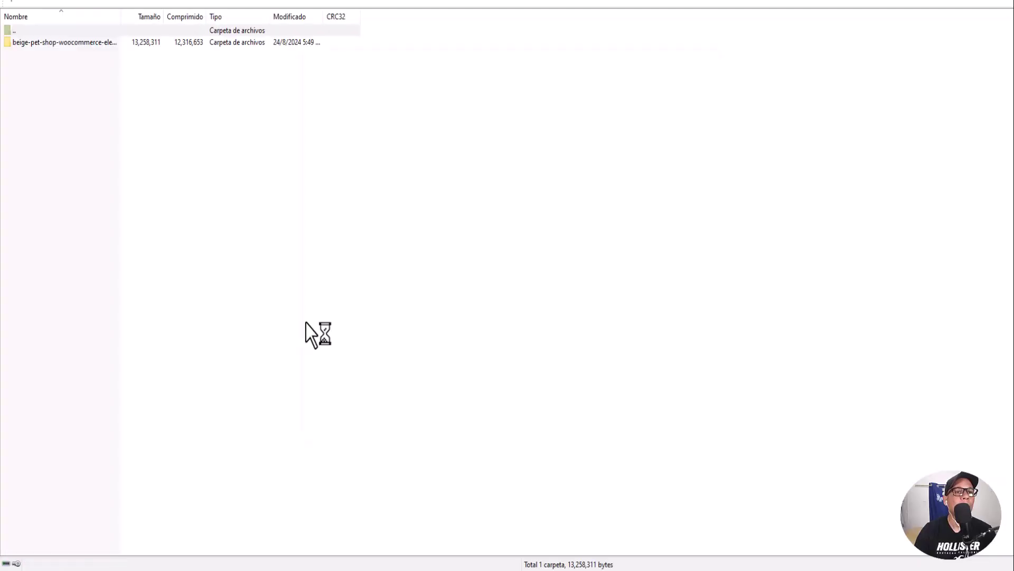
click(706, 63)
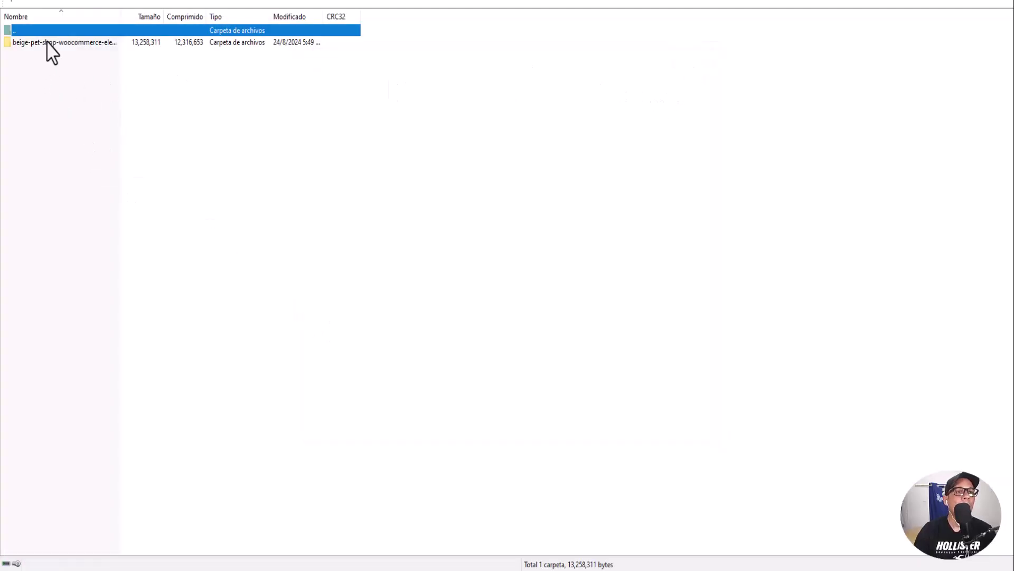
double_click(48, 42)
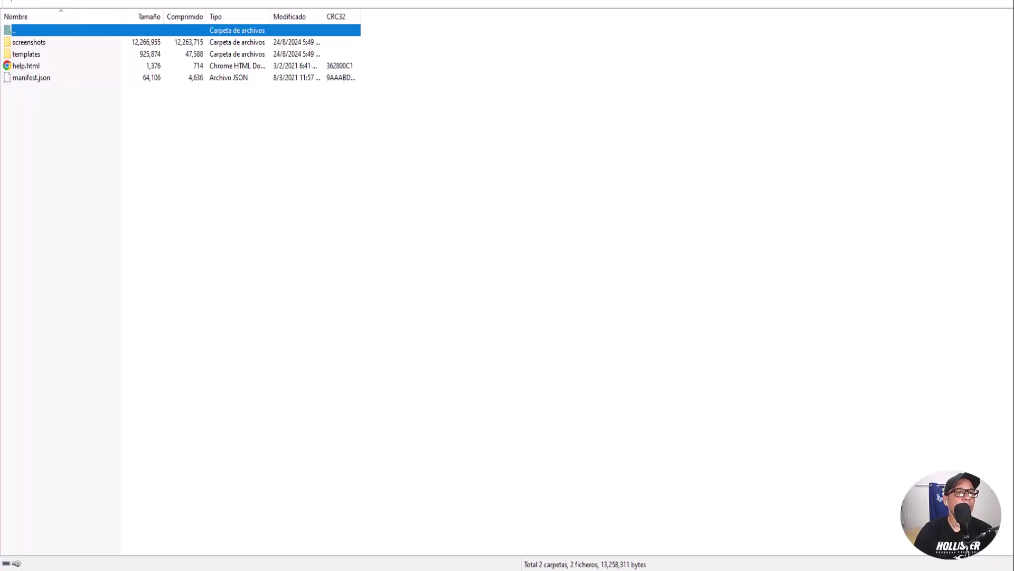
Extract the kit into the beige-pet-shop-woocommerce-elementor-template-kits folder inside Descargas, then return to File Explorer
click(32, 1)
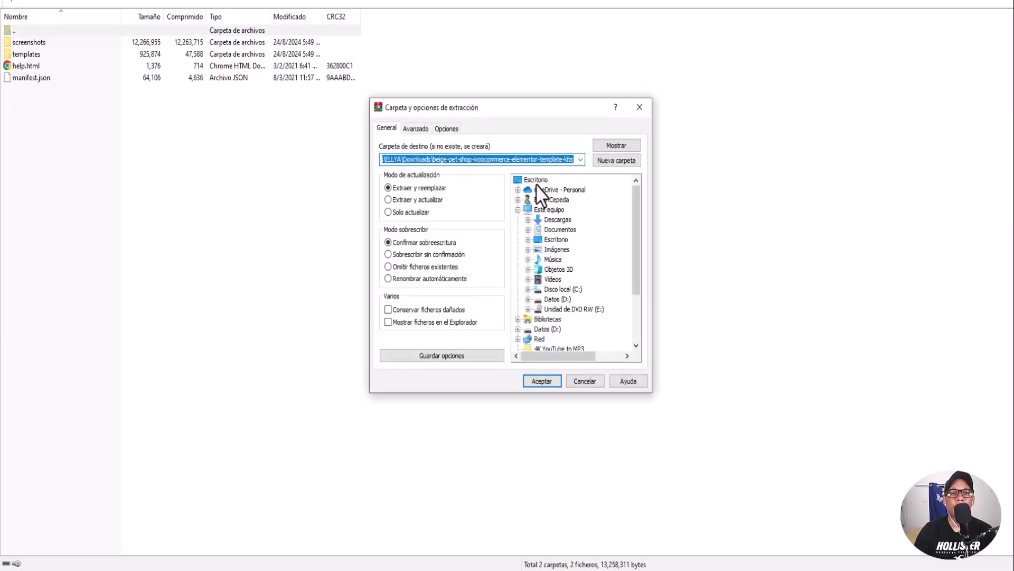
click(559, 220)
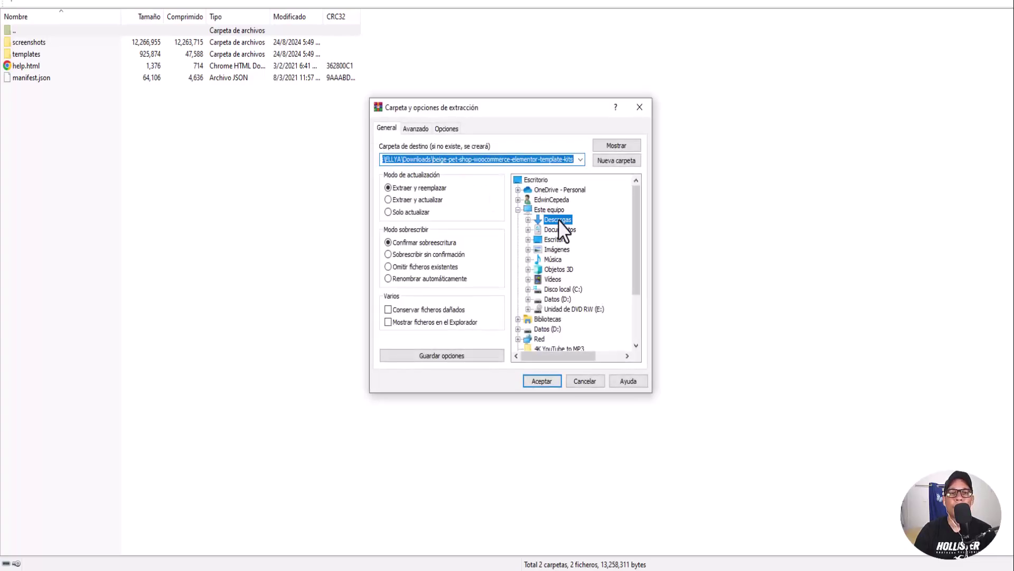
click(608, 165)
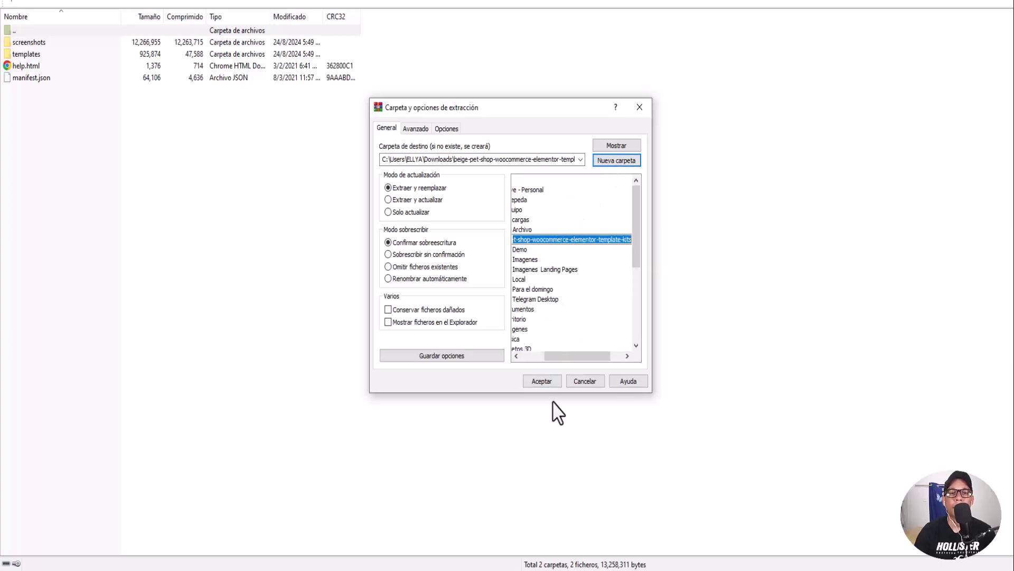
click(543, 380)
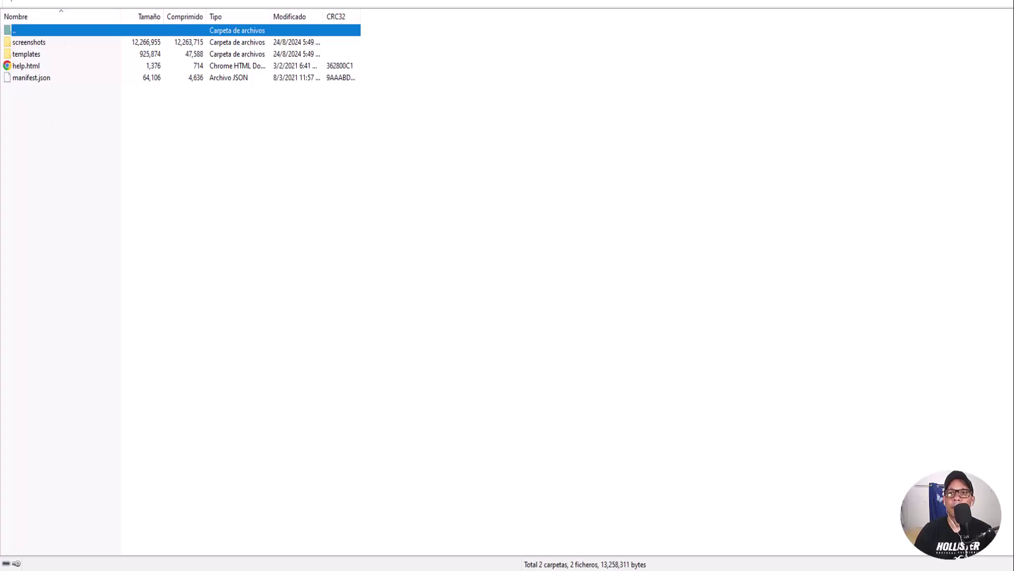
click(58, 570)
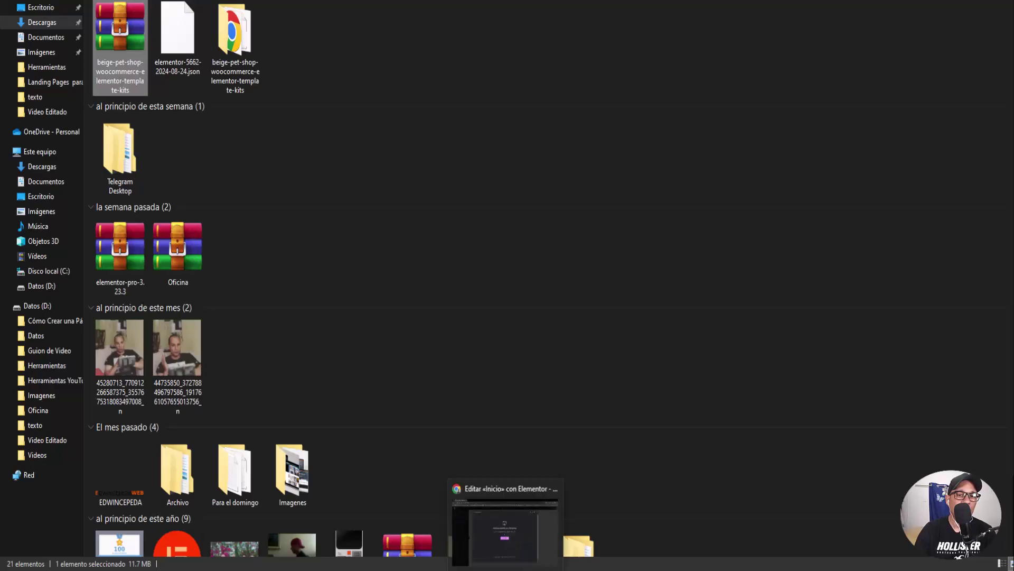
Switch back to the Elementor import and try to import manifest.json from the extracted beige-pet-shop kit folder
click(505, 526)
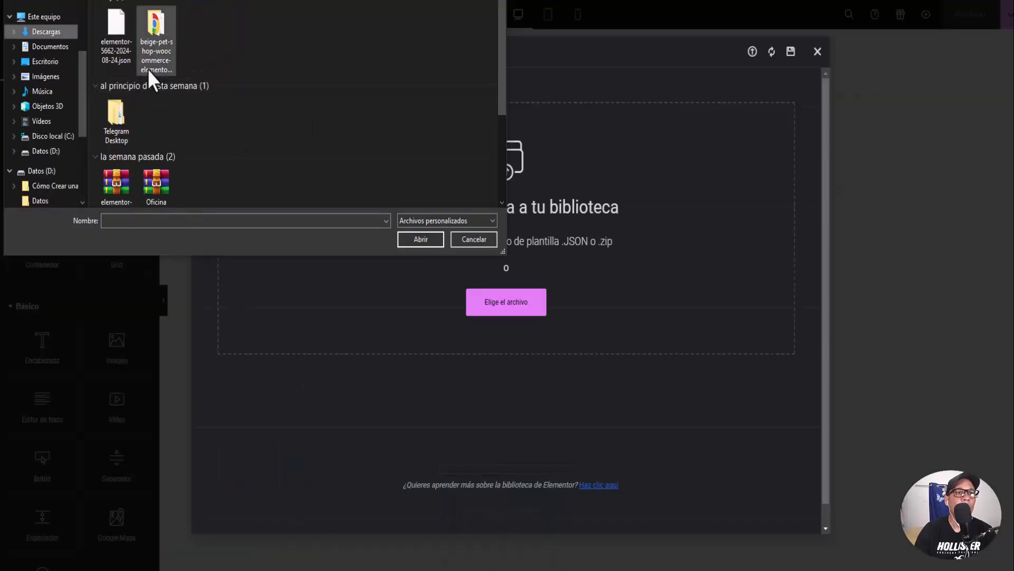
double_click(152, 29)
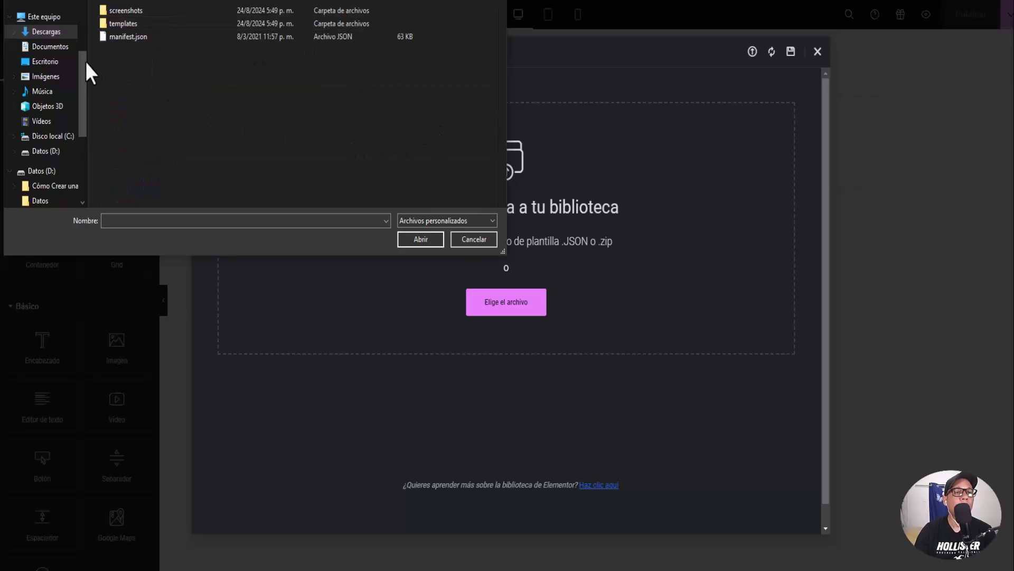
click(131, 38)
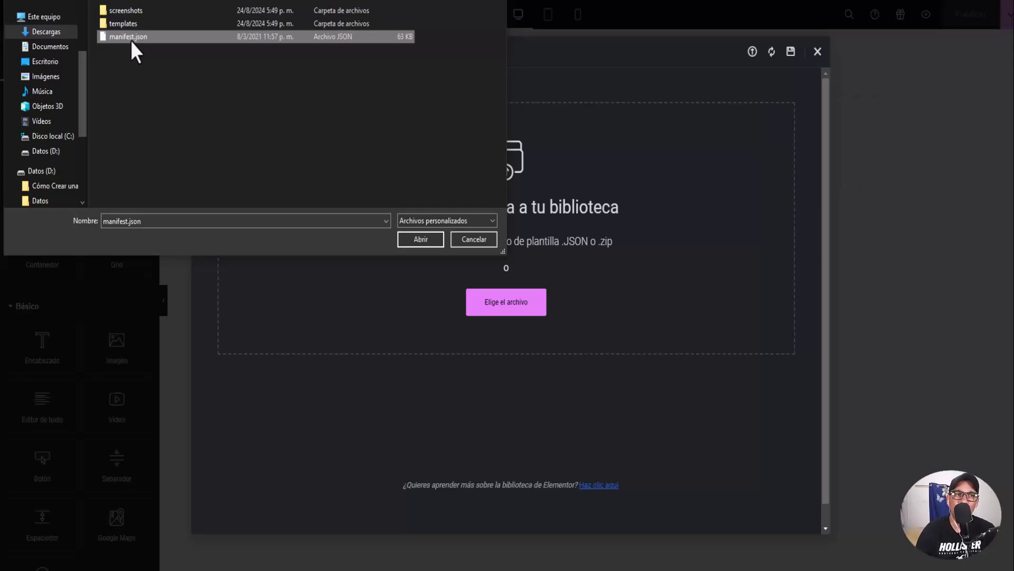
click(131, 40)
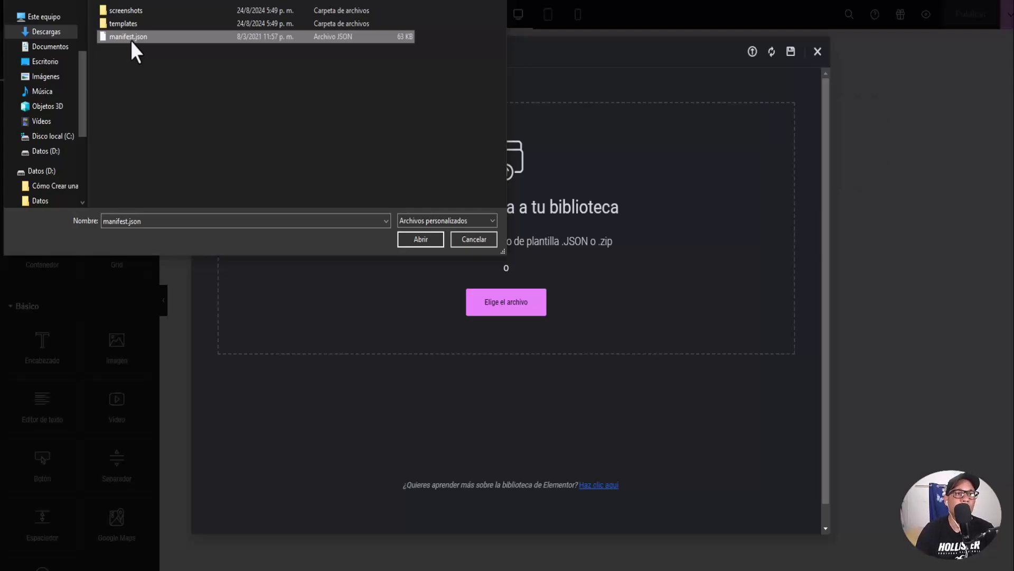
click(421, 239)
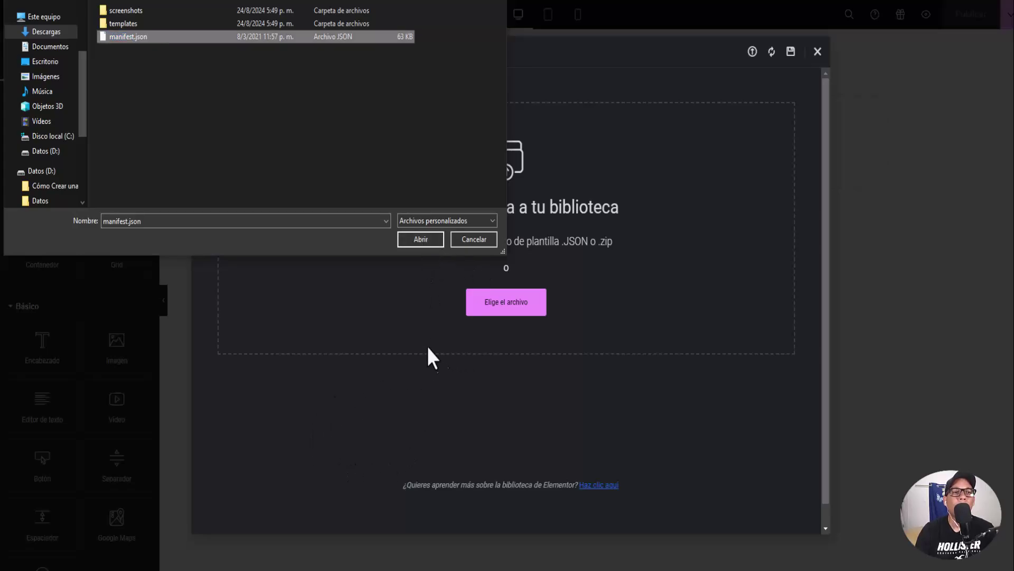
click(416, 242)
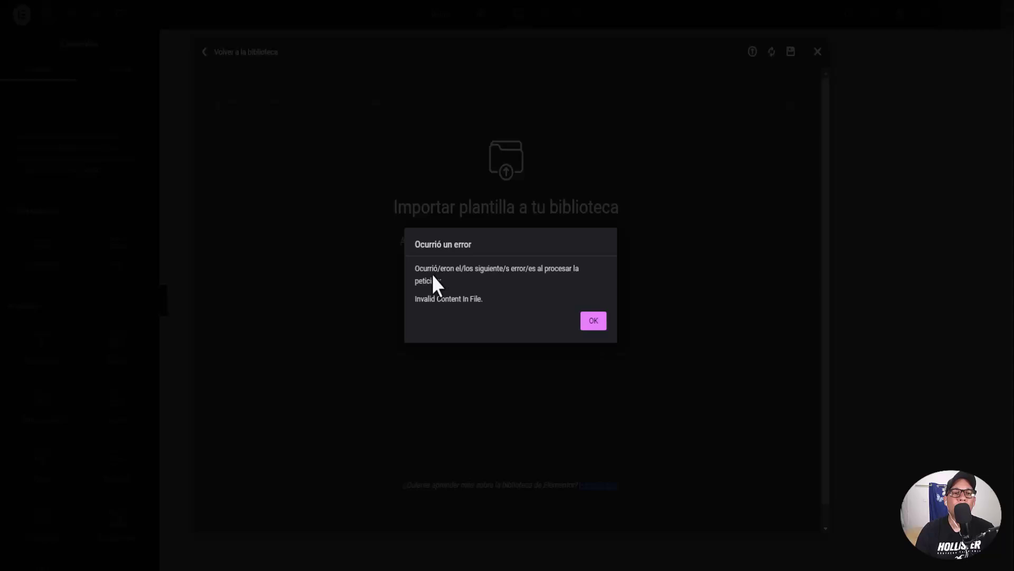
click(593, 320)
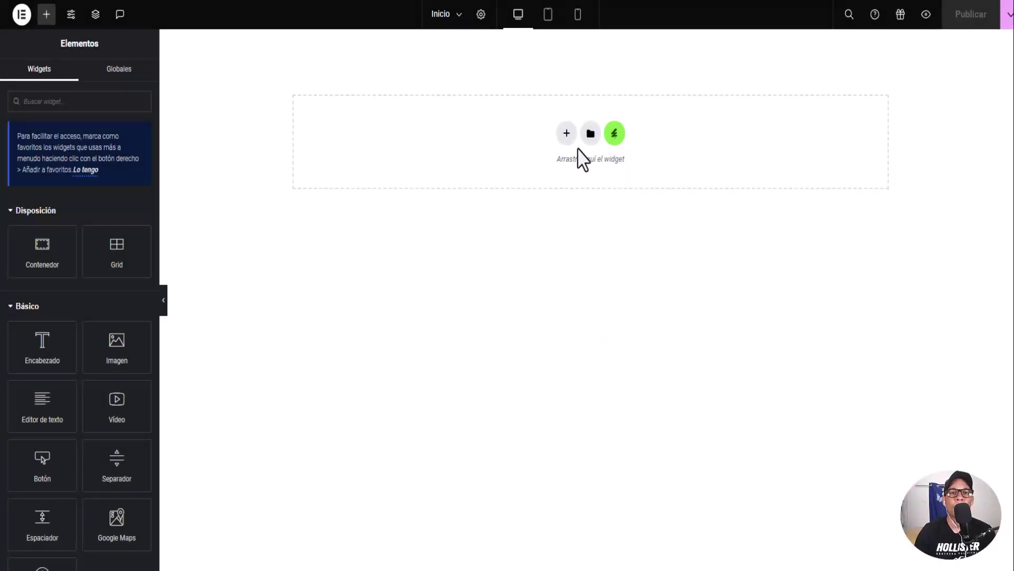
Import home.json from the beige-pet-shop kit's templates folder into the Elementor template library
click(590, 134)
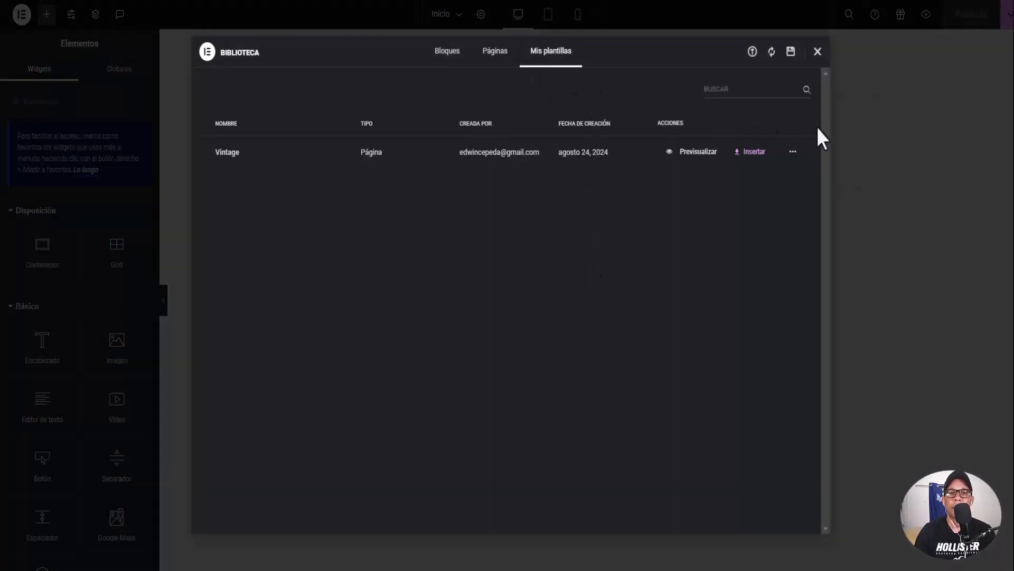
click(751, 53)
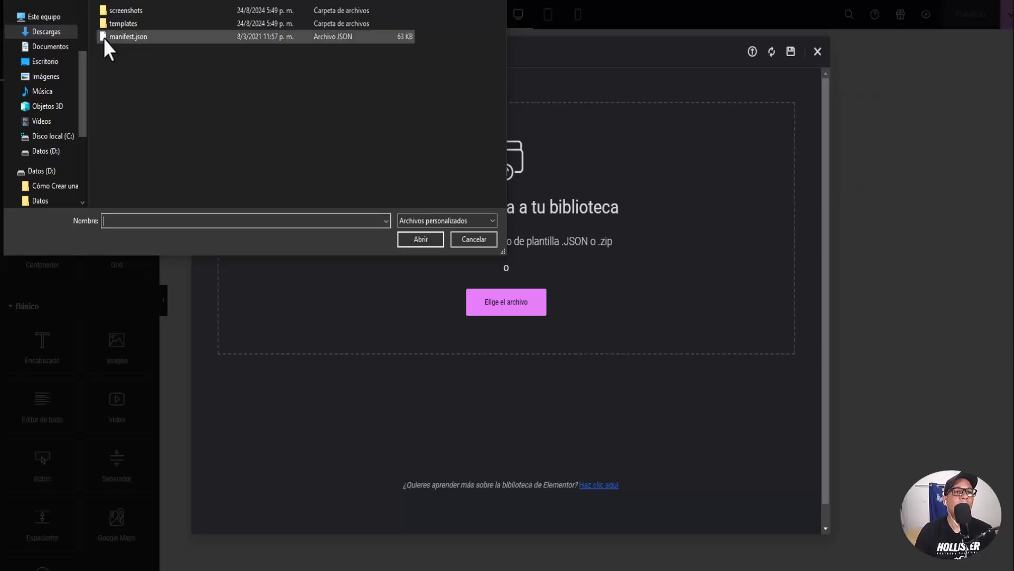
double_click(123, 25)
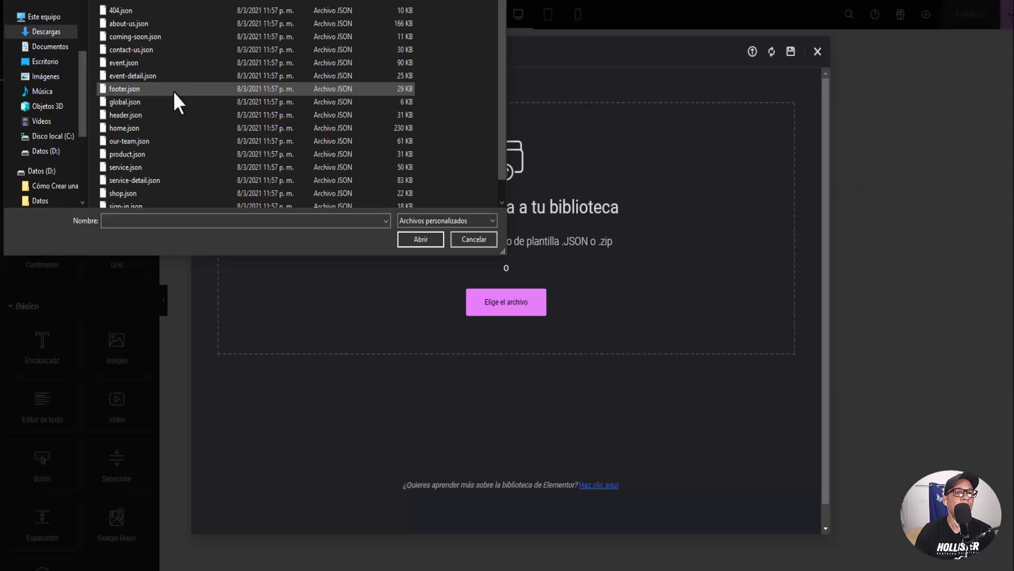
scroll(148, 74, down, 1)
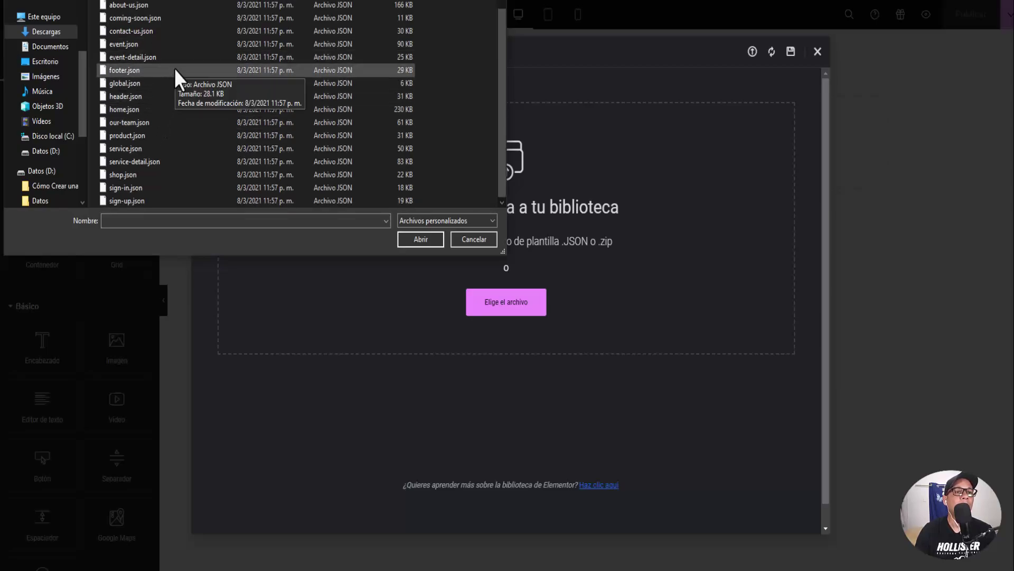
scroll(175, 68, up, 1)
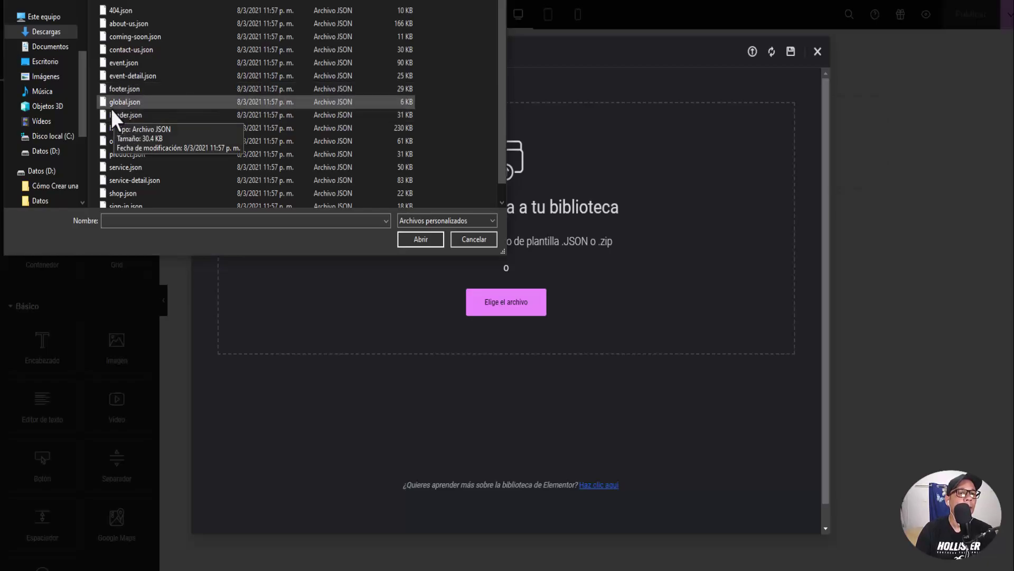
scroll(122, 131, down, 1)
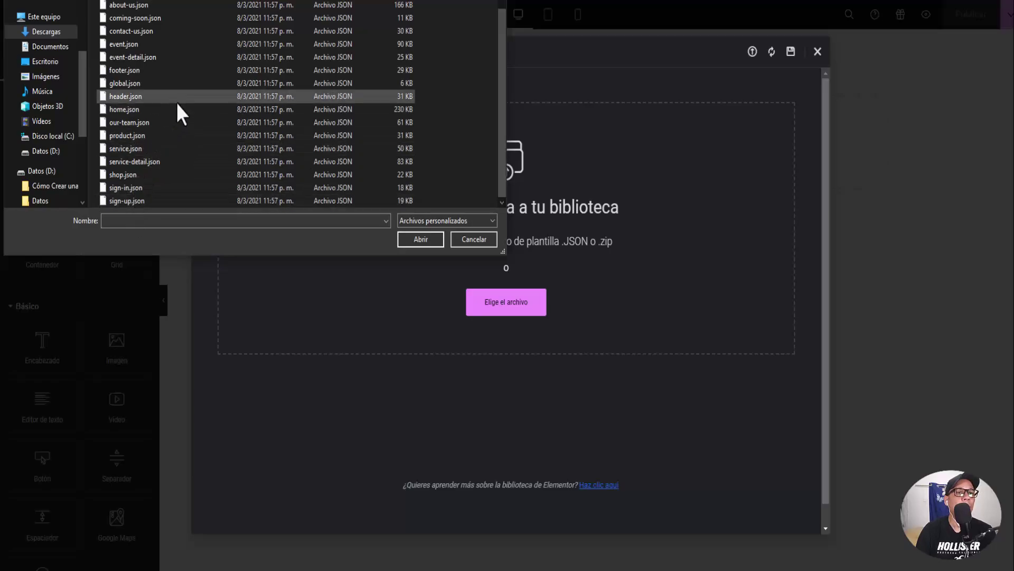
click(122, 113)
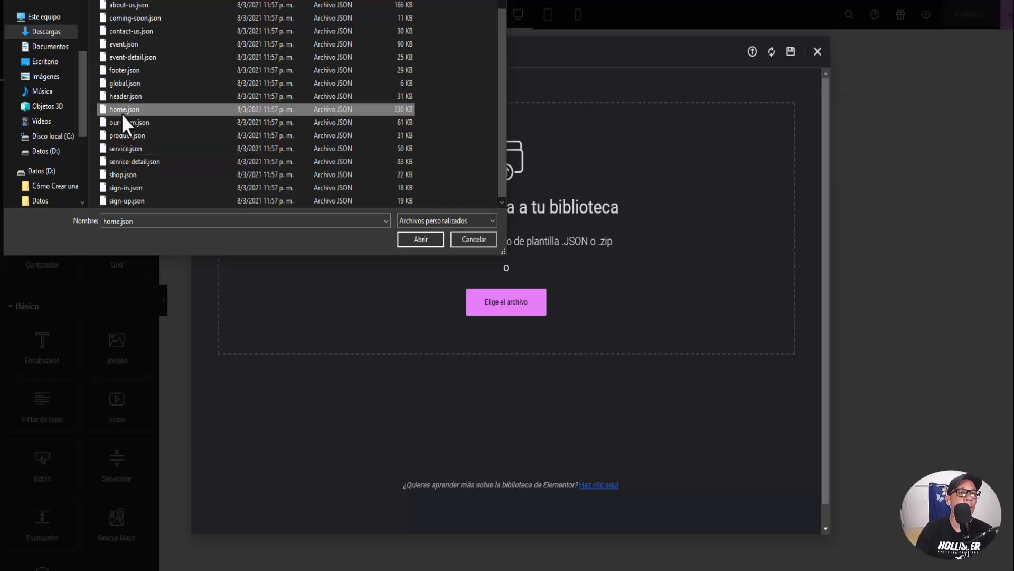
click(425, 243)
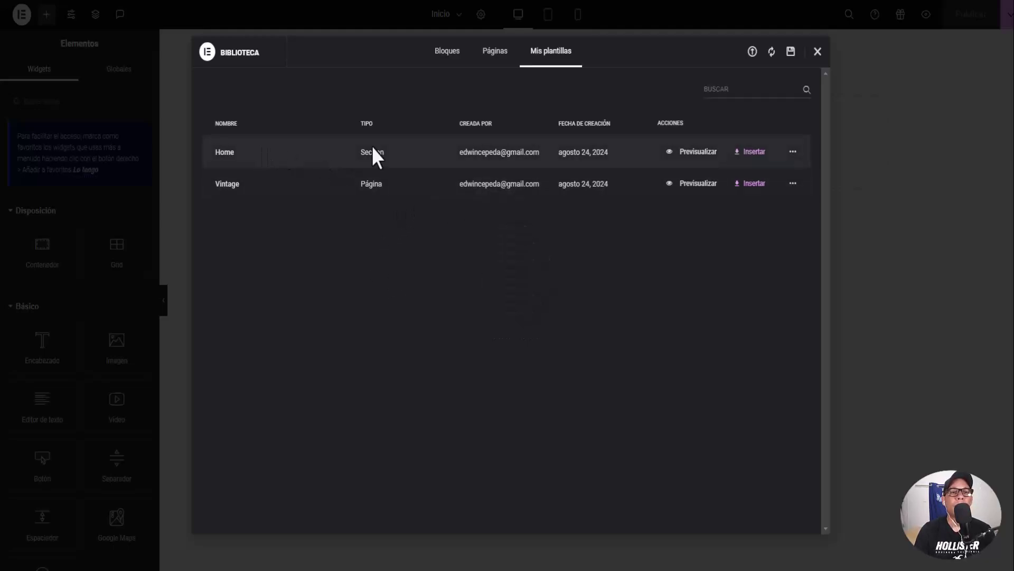
Preview the imported Home template and examine its hero, pricing, gallery and events sections
click(692, 154)
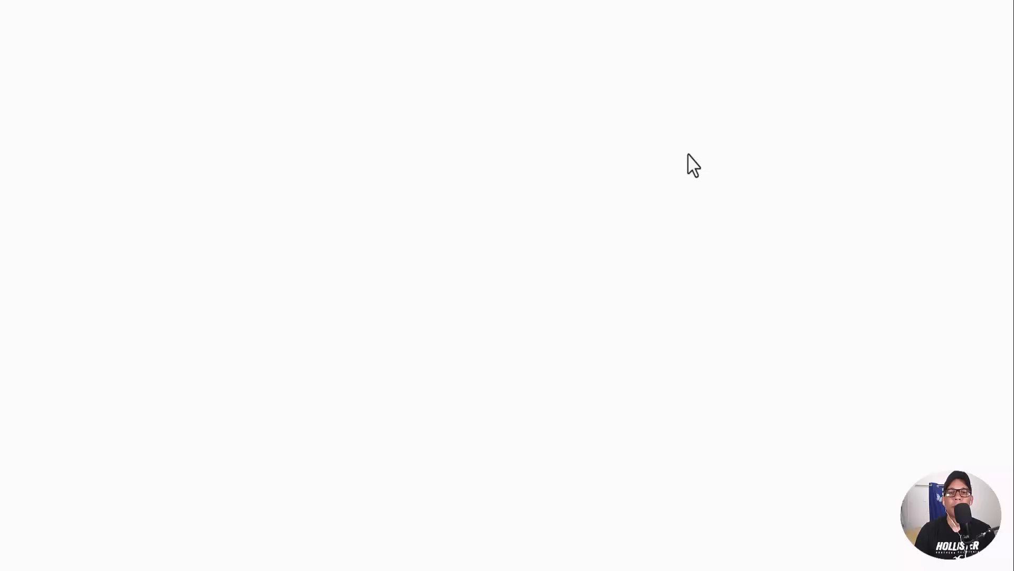
scroll(412, 214, down, 15)
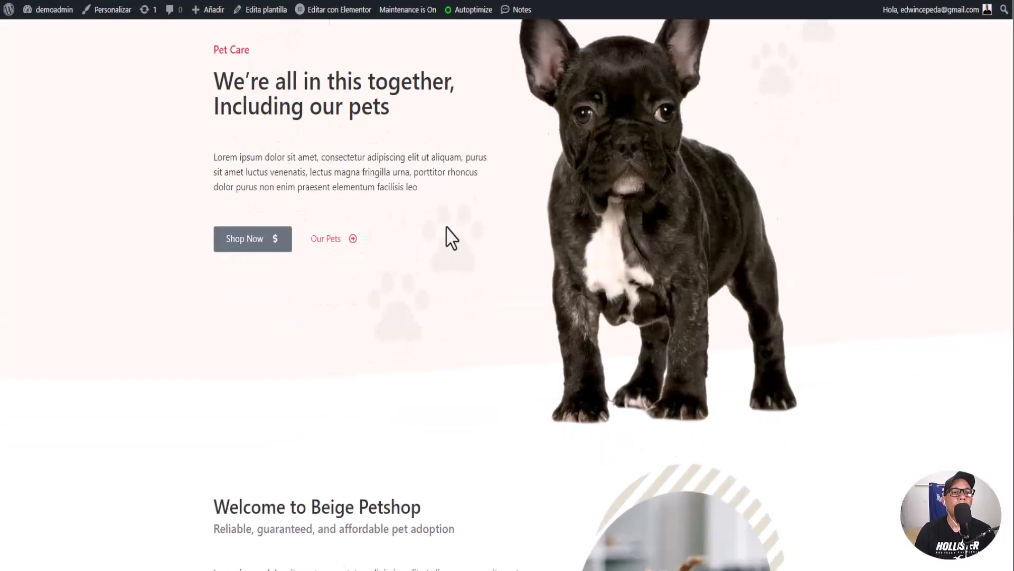
scroll(476, 311, down, 20)
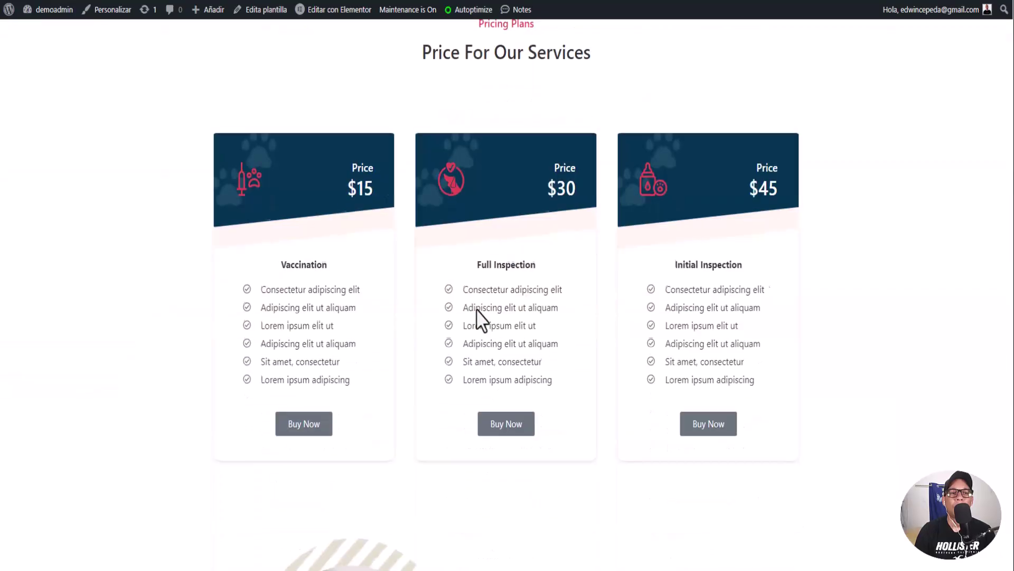
scroll(481, 319, down, 8)
scroll(478, 317, up, 16)
scroll(481, 317, up, 18)
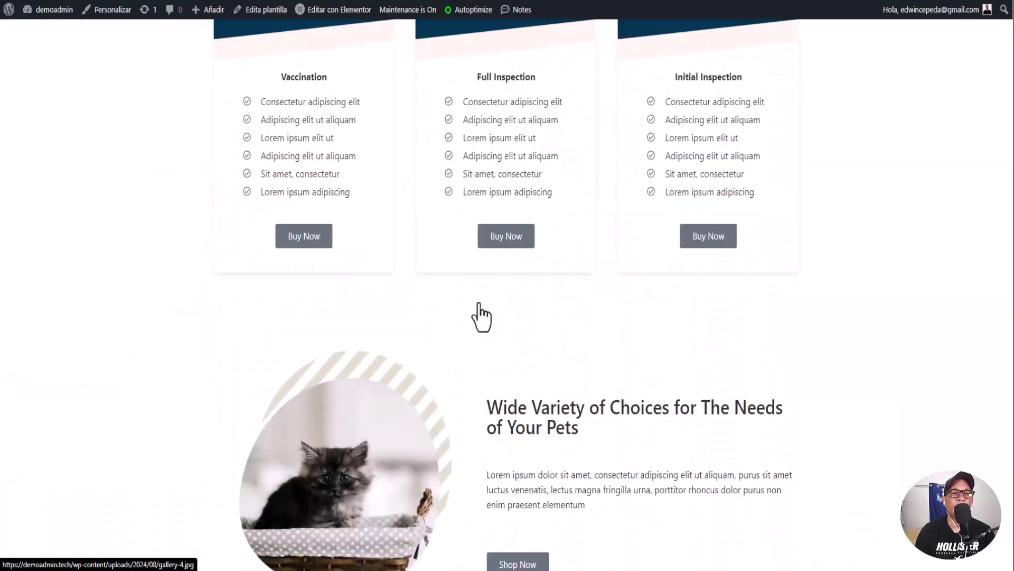
scroll(480, 317, up, 9)
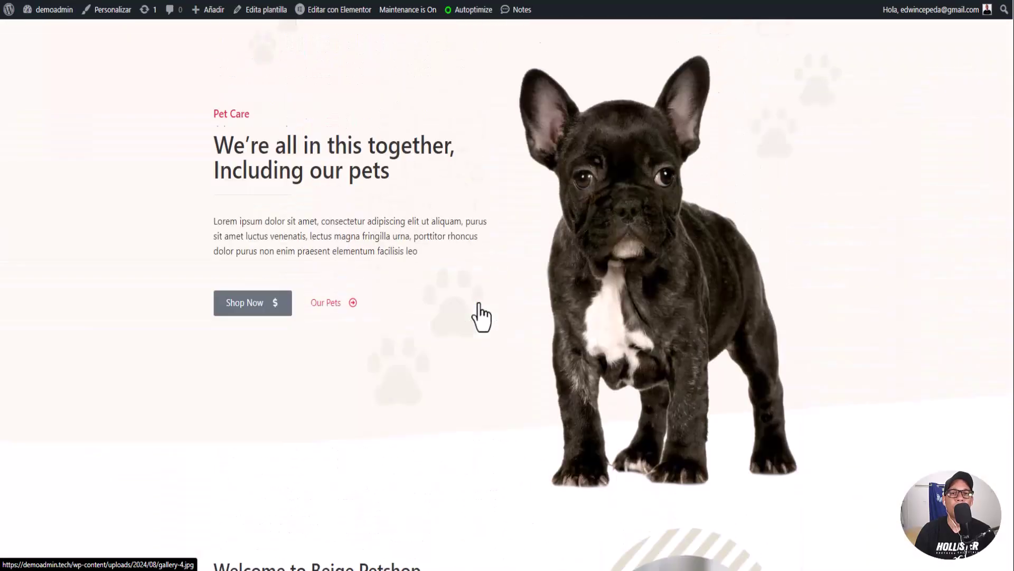
scroll(483, 313, down, 7)
scroll(484, 313, down, 20)
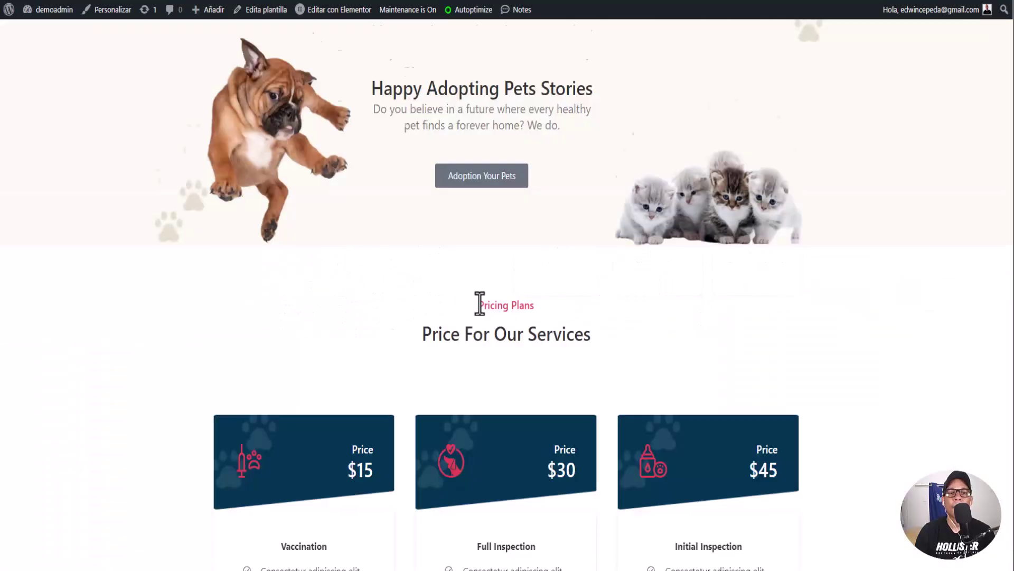
scroll(482, 306, down, 12)
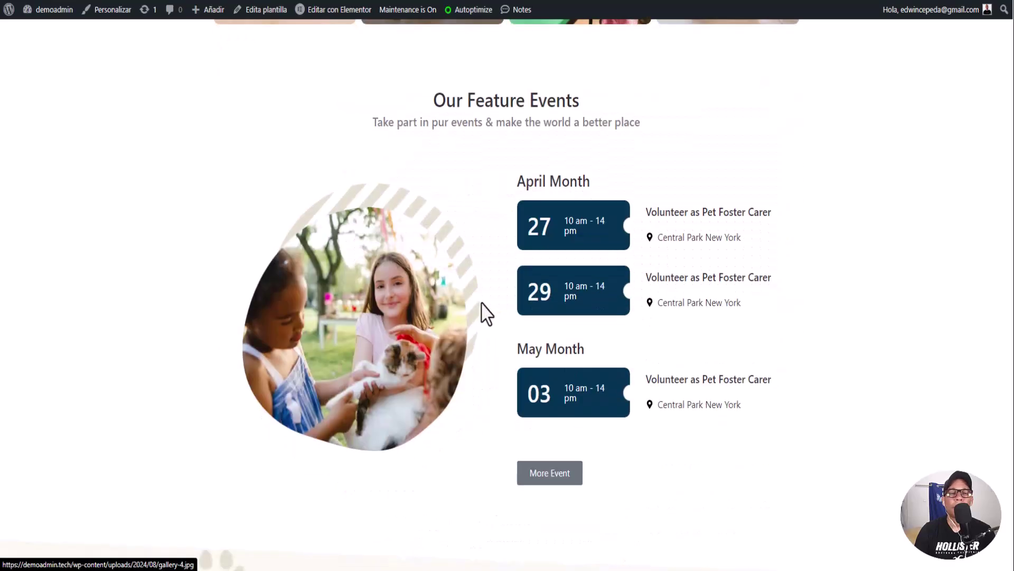
scroll(443, 318, up, 20)
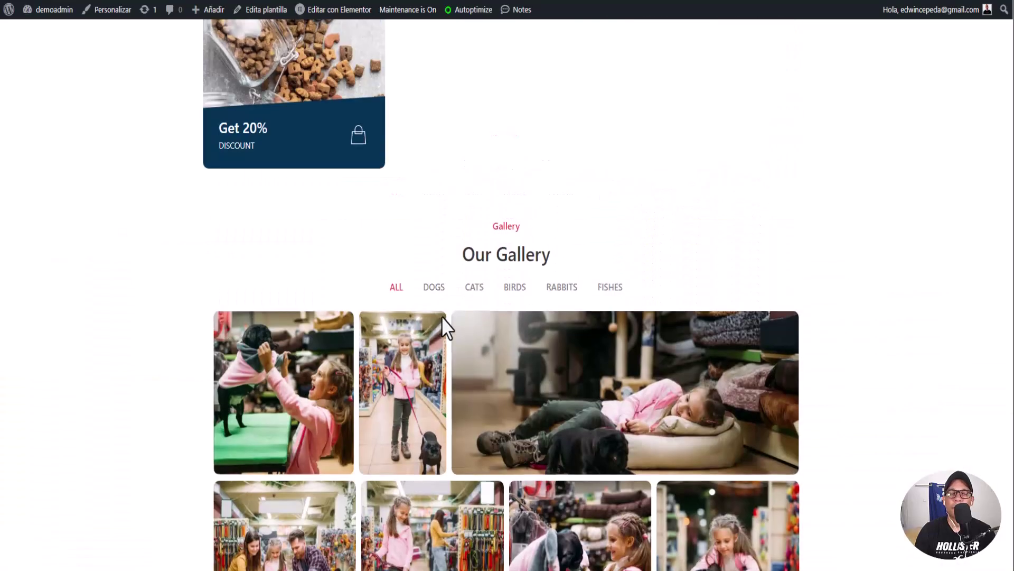
scroll(442, 317, up, 10)
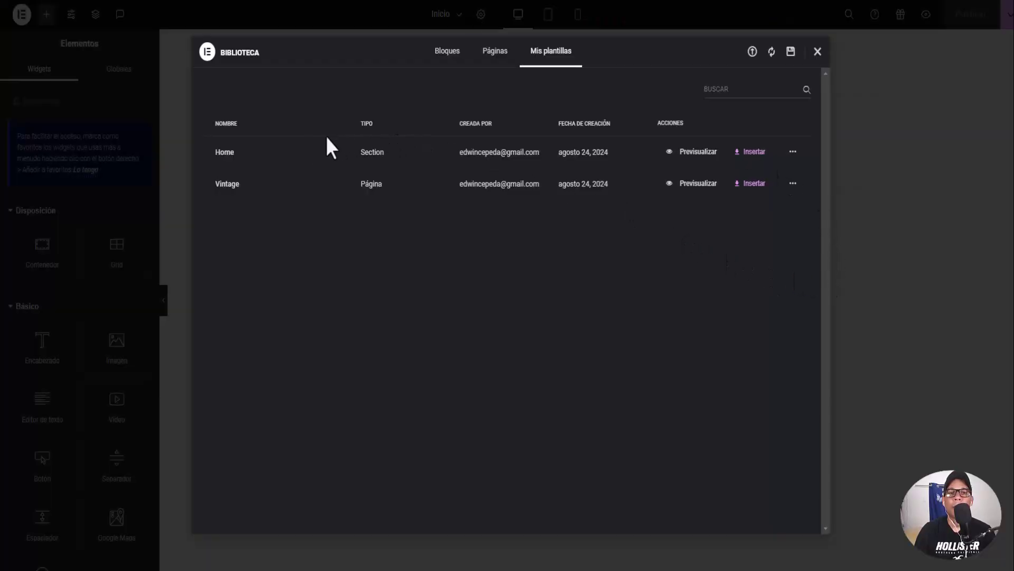
Insert the Home template into the Inicio page with its section settings applied, and publish the page
click(763, 152)
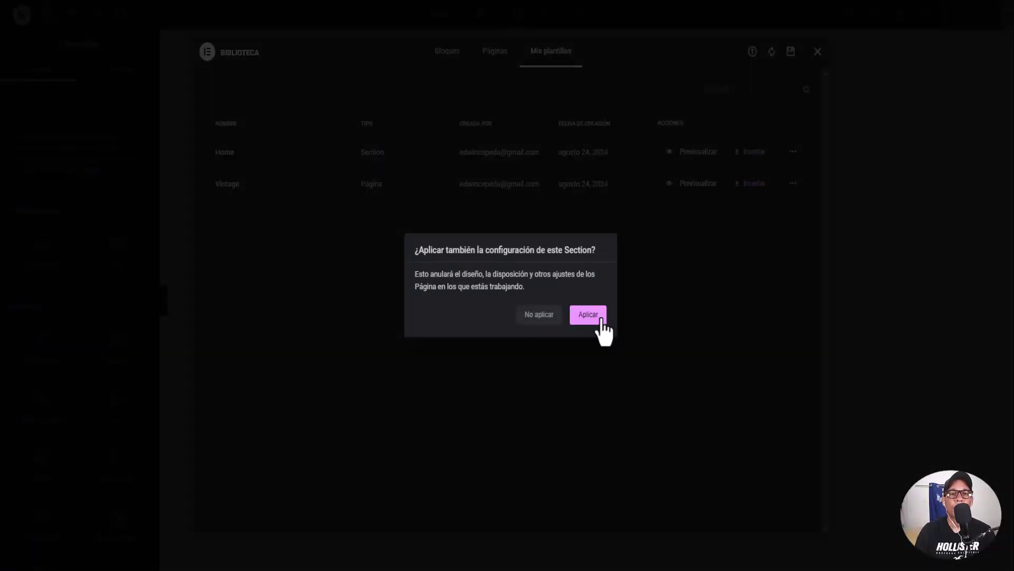
click(600, 320)
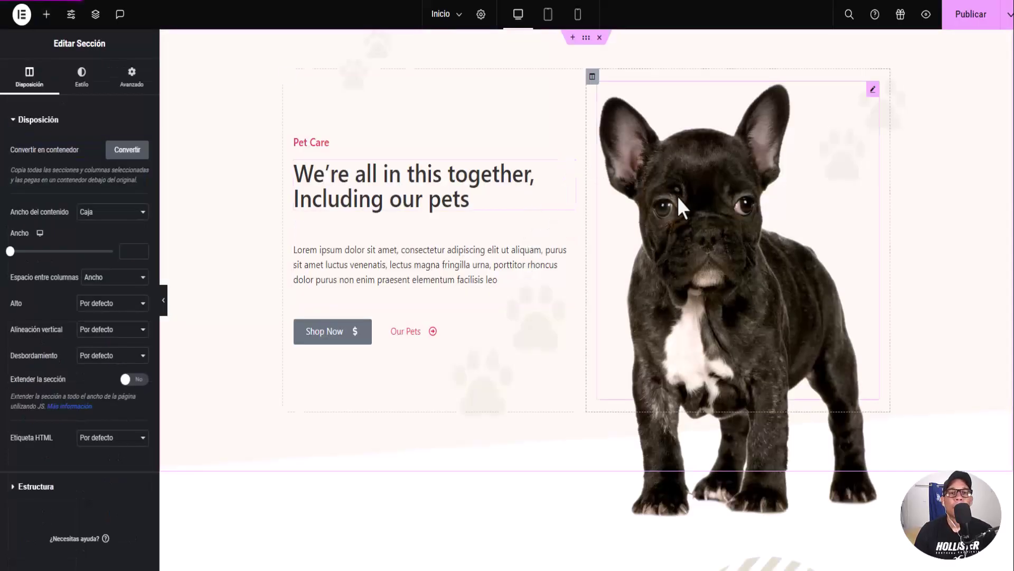
scroll(838, 249, down, 10)
scroll(617, 239, down, 18)
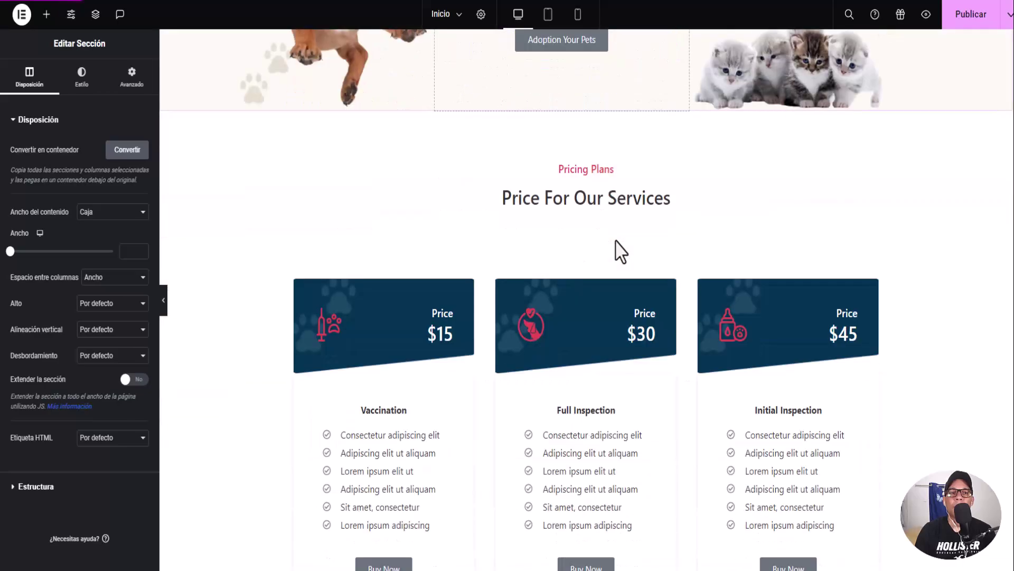
scroll(423, 166, up, 8)
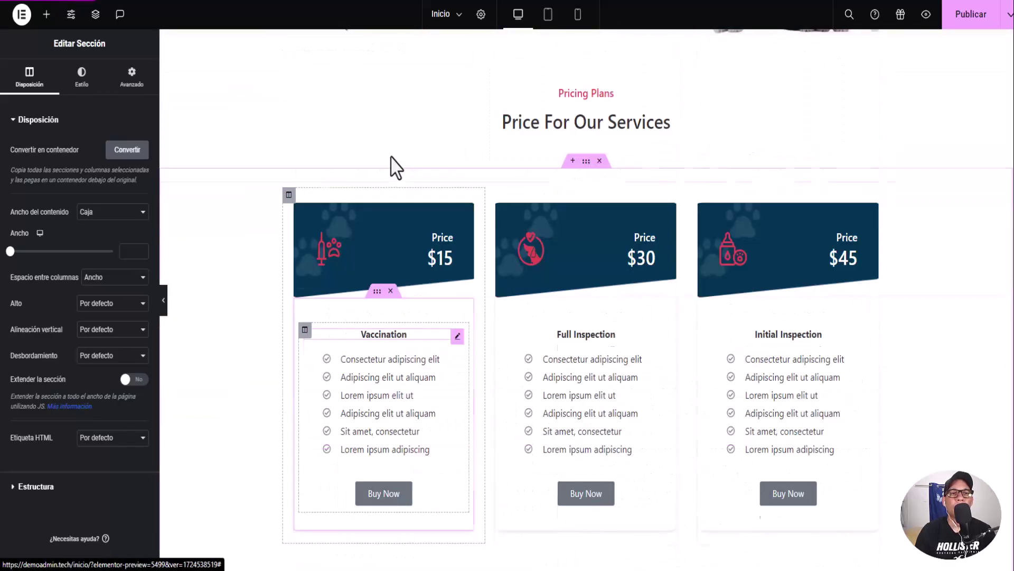
scroll(684, 344, down, 15)
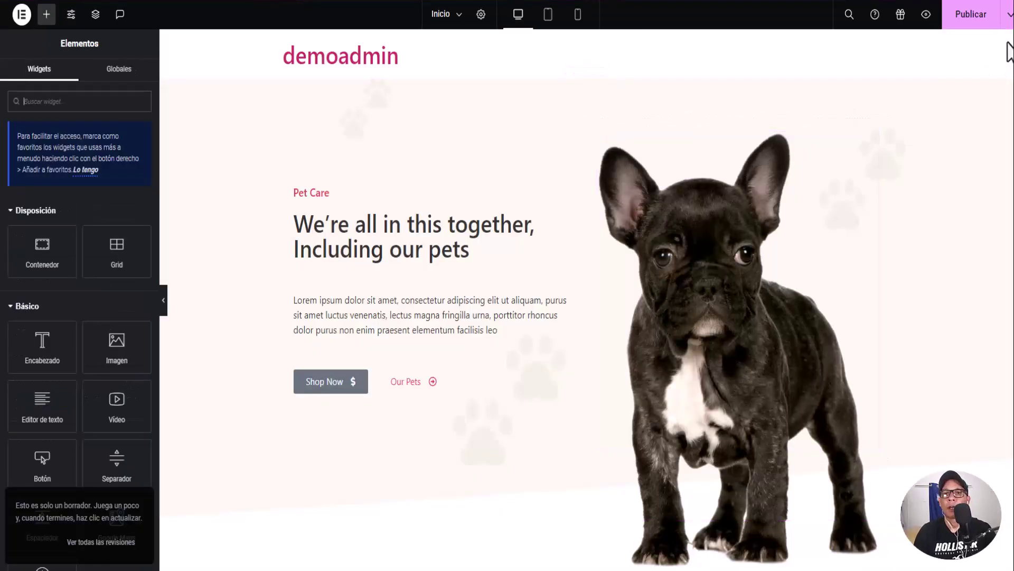
click(975, 15)
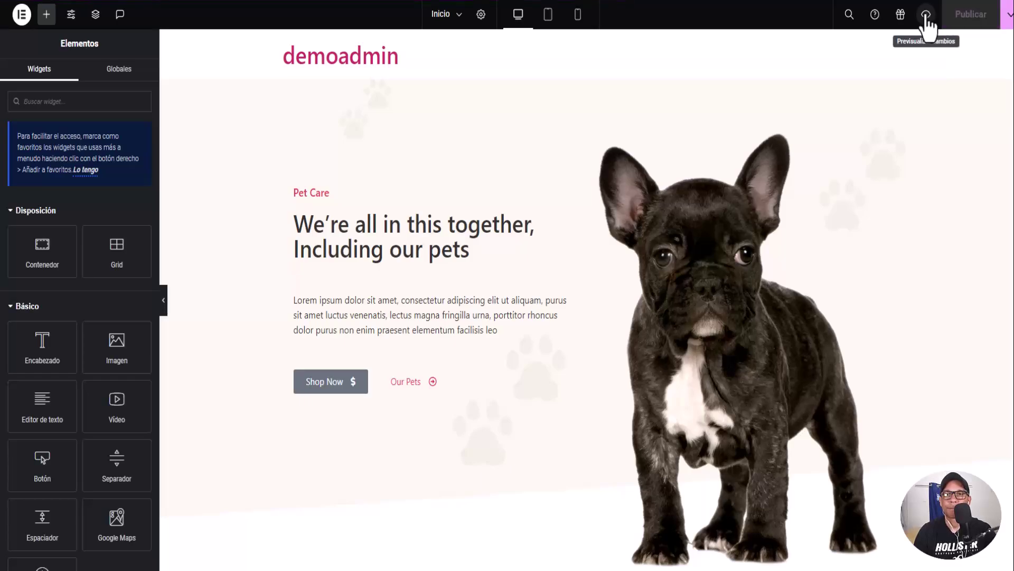
Preview the published Inicio page and examine its layout from the header down to the feature events
click(926, 14)
scroll(564, 169, down, 1)
scroll(560, 159, down, 20)
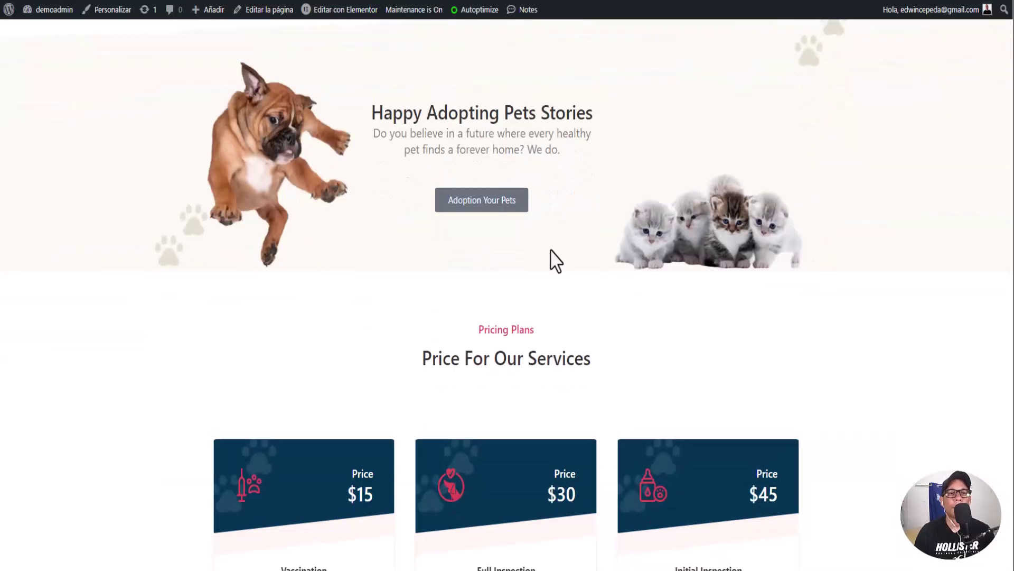
scroll(551, 249, down, 20)
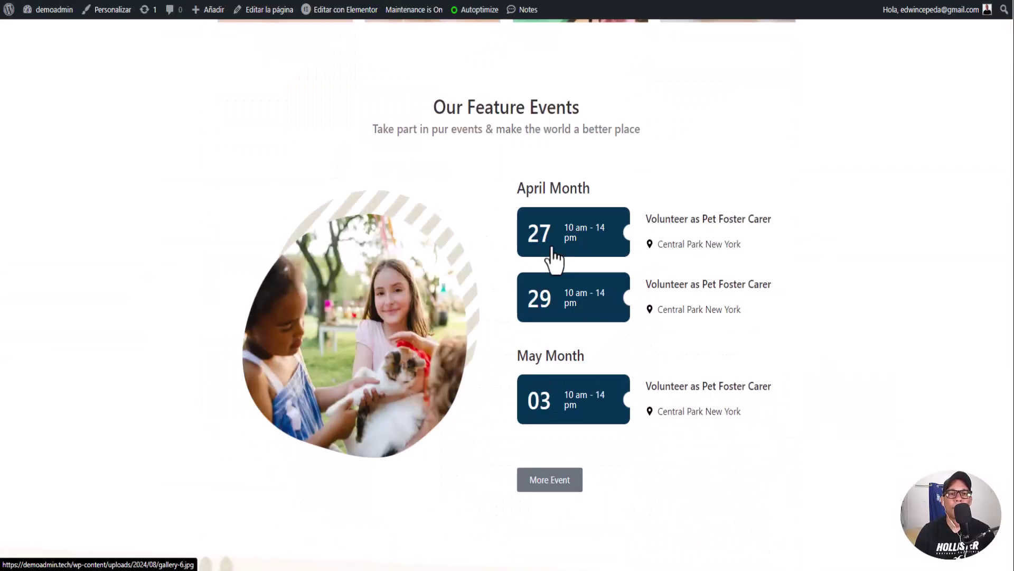
scroll(872, 339, up, 20)
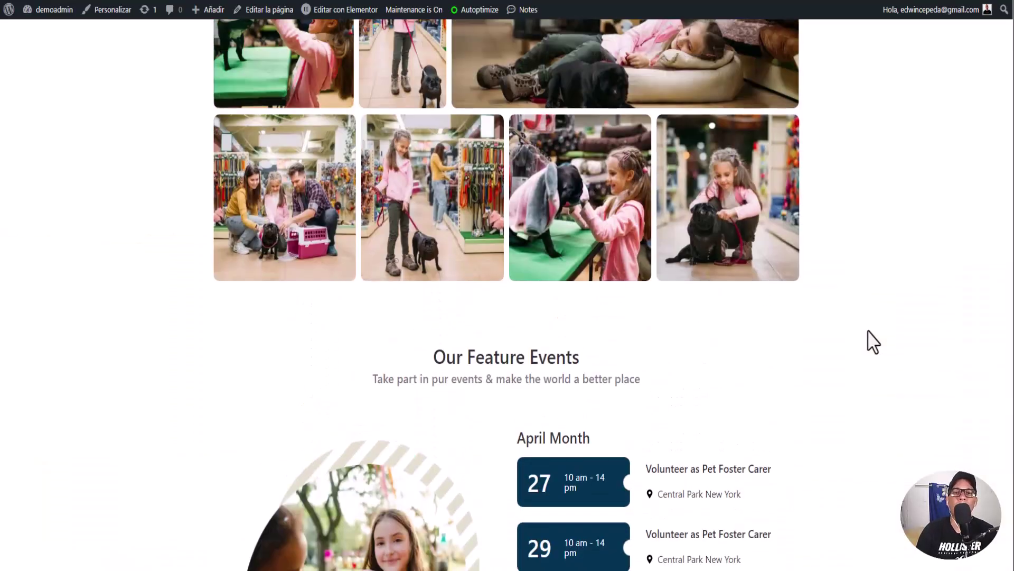
scroll(873, 342, up, 20)
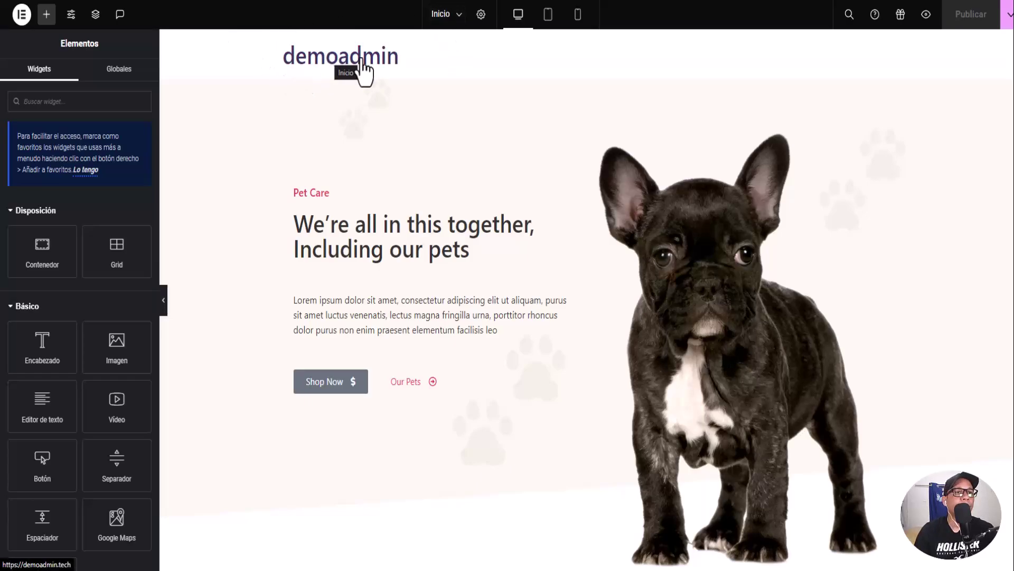
In the Inicio page settings, show the page title, hide it again, and allow comments
click(481, 15)
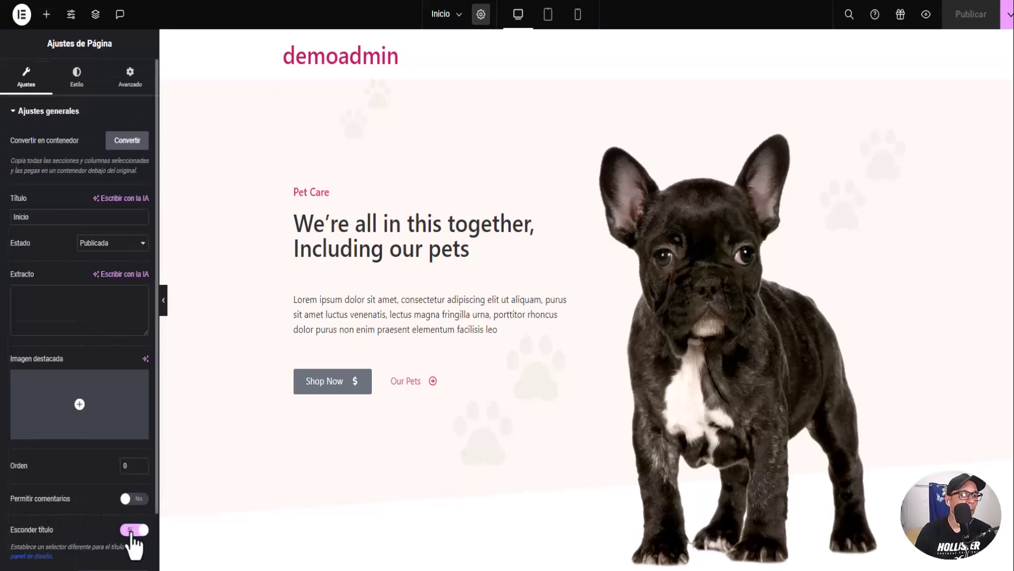
click(132, 530)
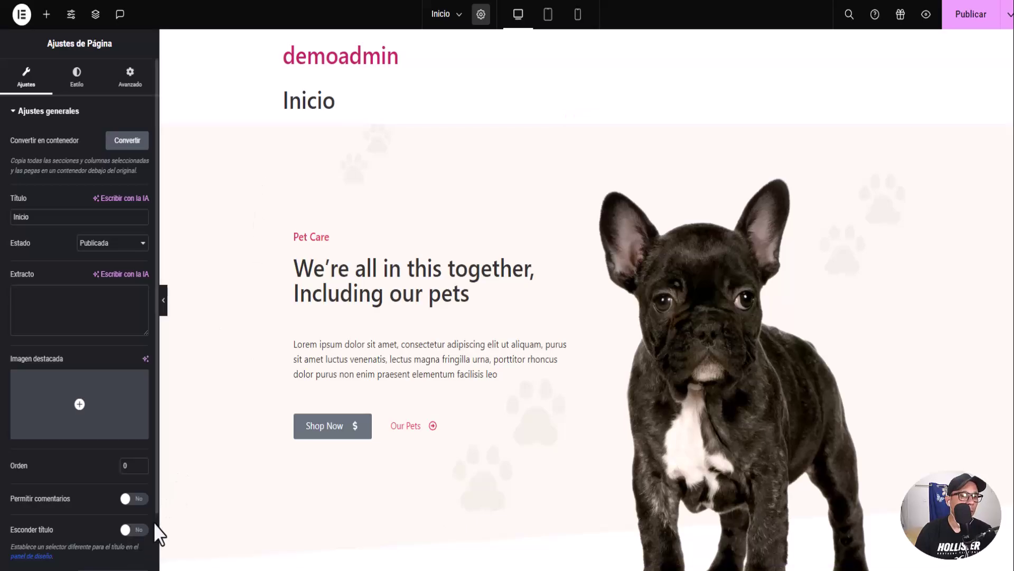
click(135, 530)
scroll(96, 438, down, 1)
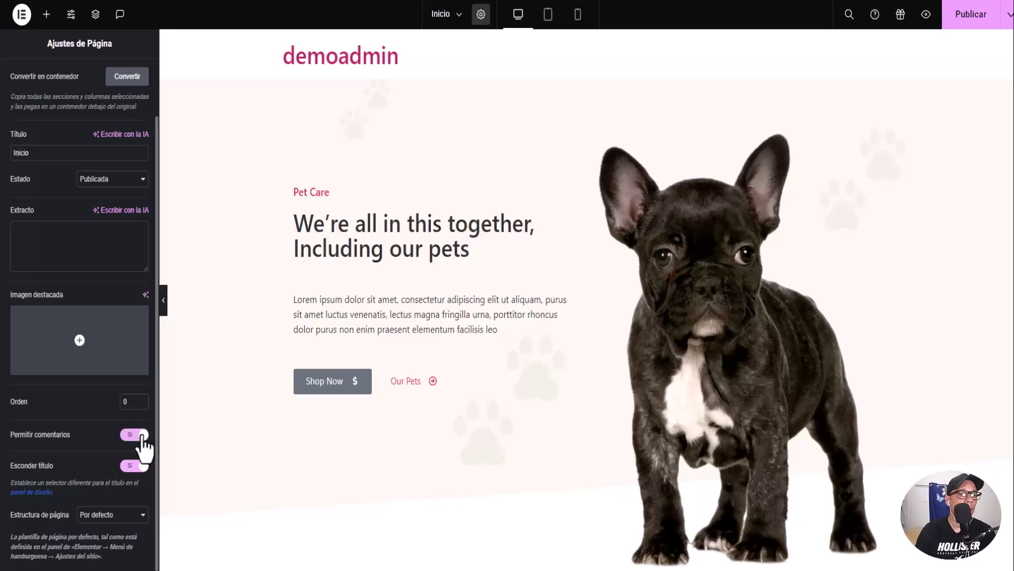
Set the page structure to Lienzo de Elementor, publish the Inicio page and check its sections
click(101, 517)
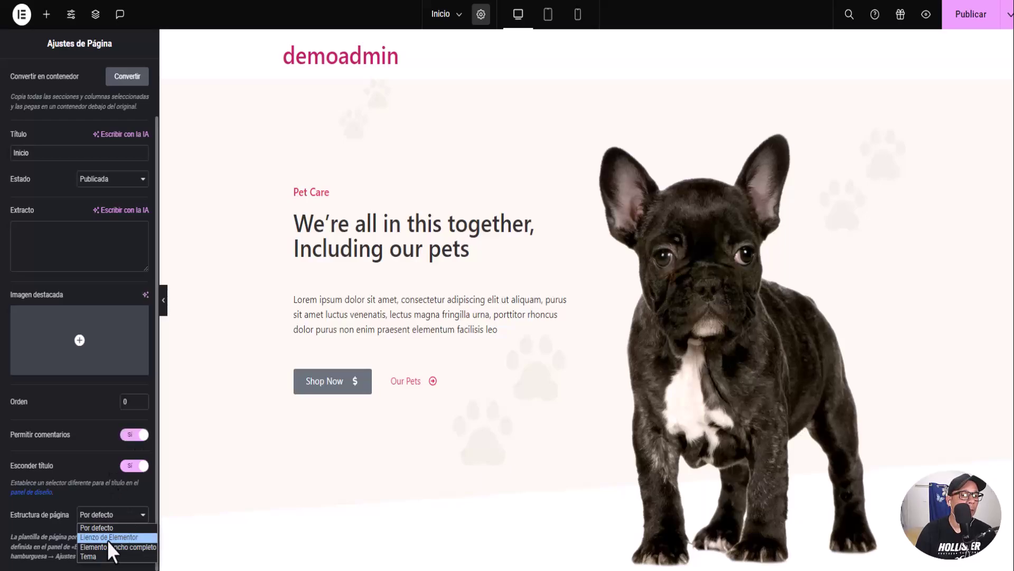
click(109, 537)
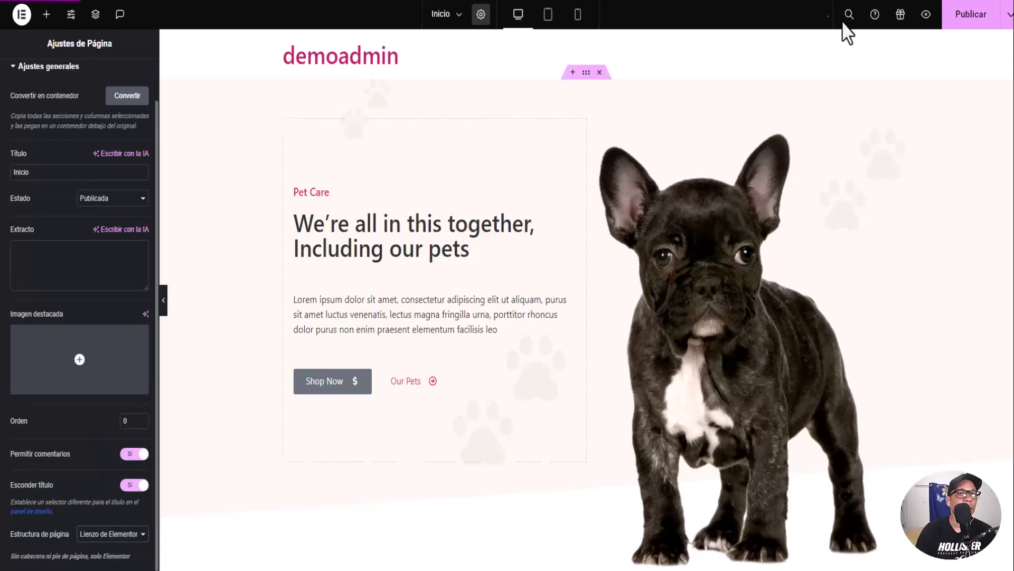
click(984, 21)
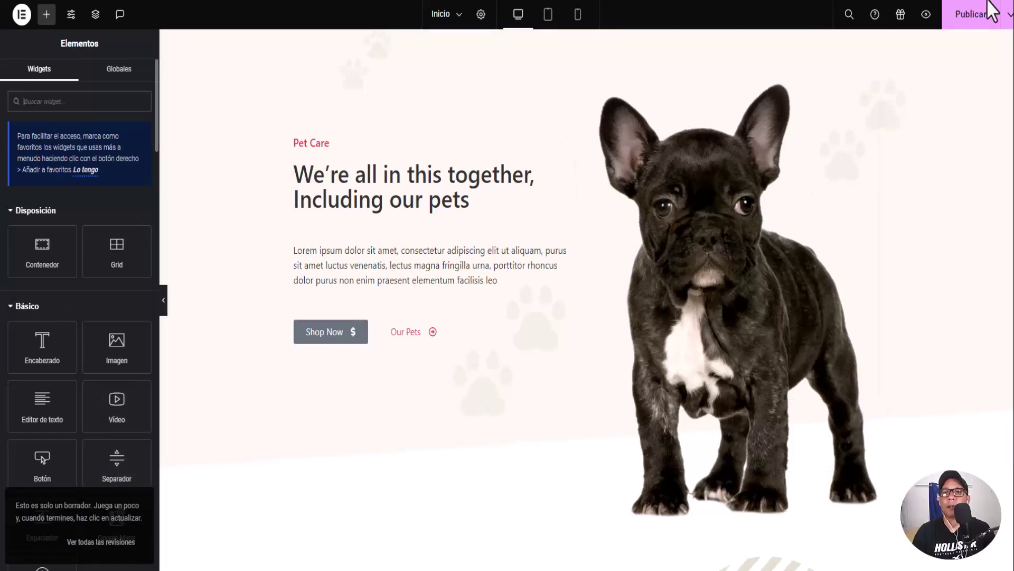
click(971, 17)
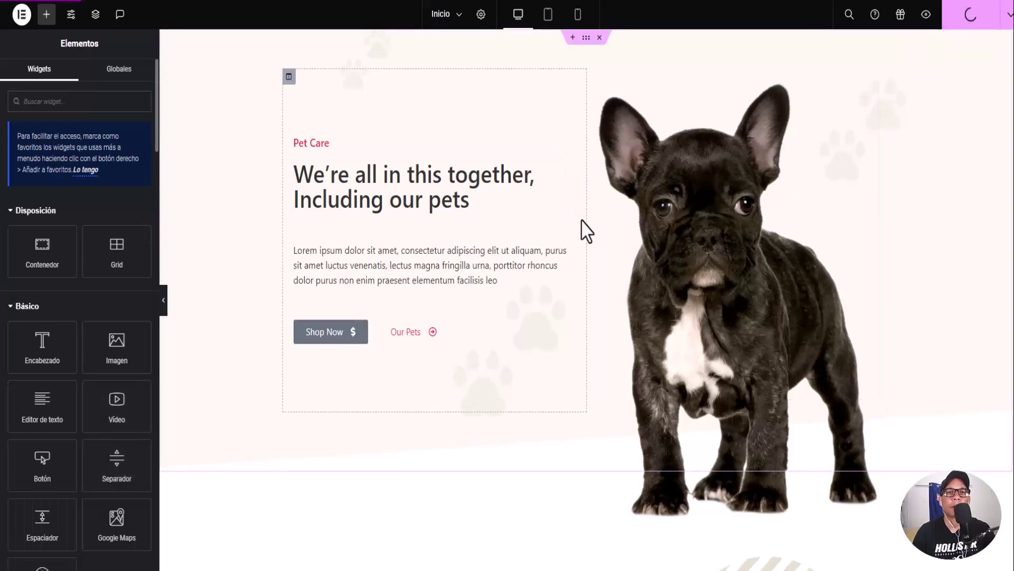
scroll(584, 226, down, 8)
scroll(583, 219, down, 10)
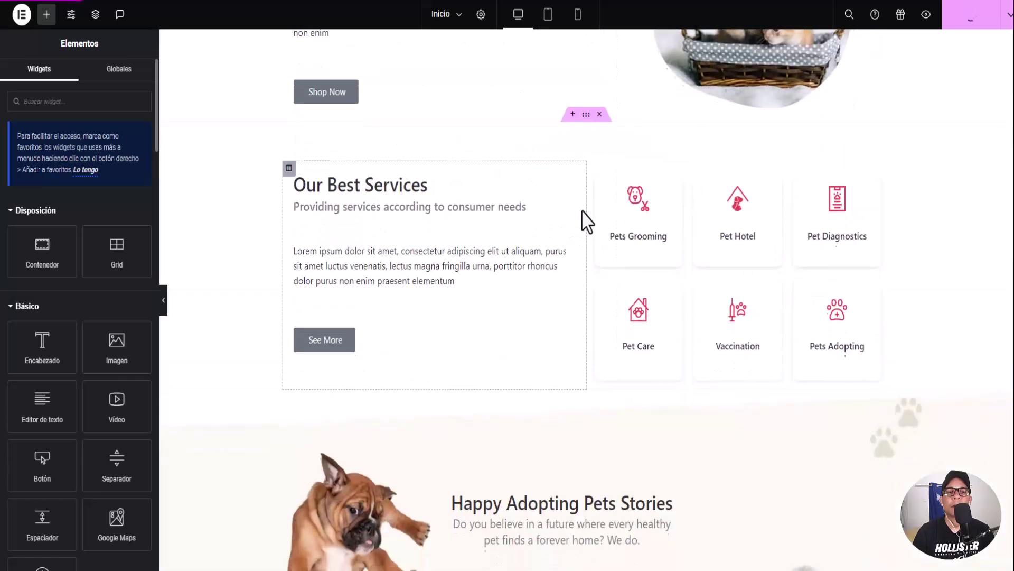
Import service.json from the kit's templates folder into the Elementor template library
scroll(711, 223, up, 2)
scroll(710, 223, up, 8)
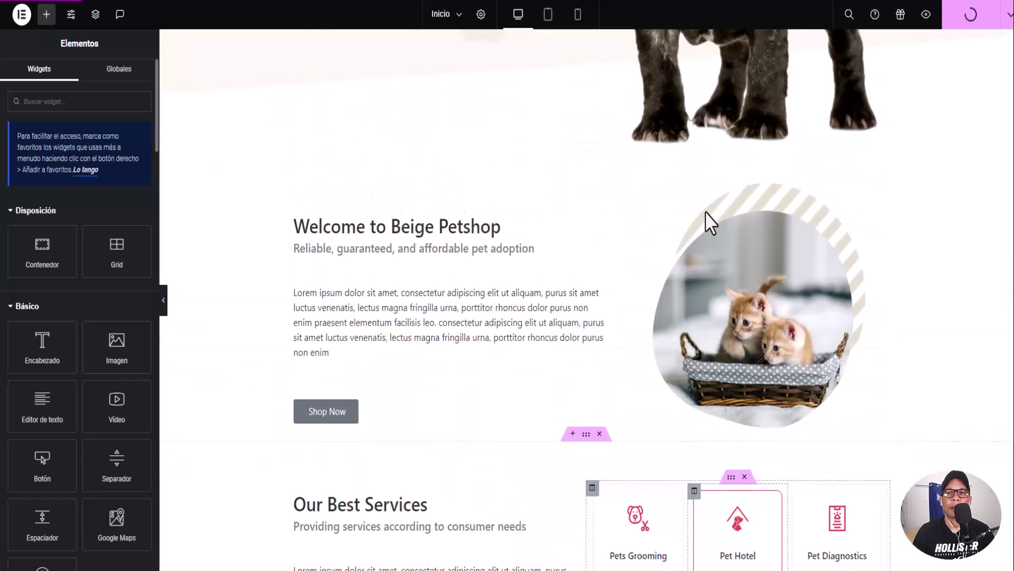
scroll(482, 170, up, 5)
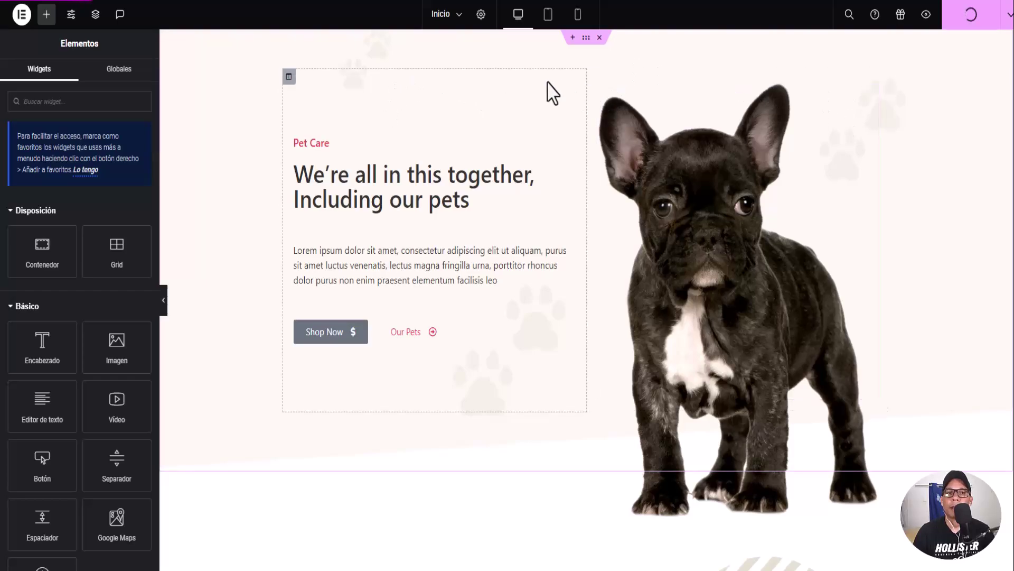
scroll(561, 145, down, 15)
scroll(682, 287, down, 10)
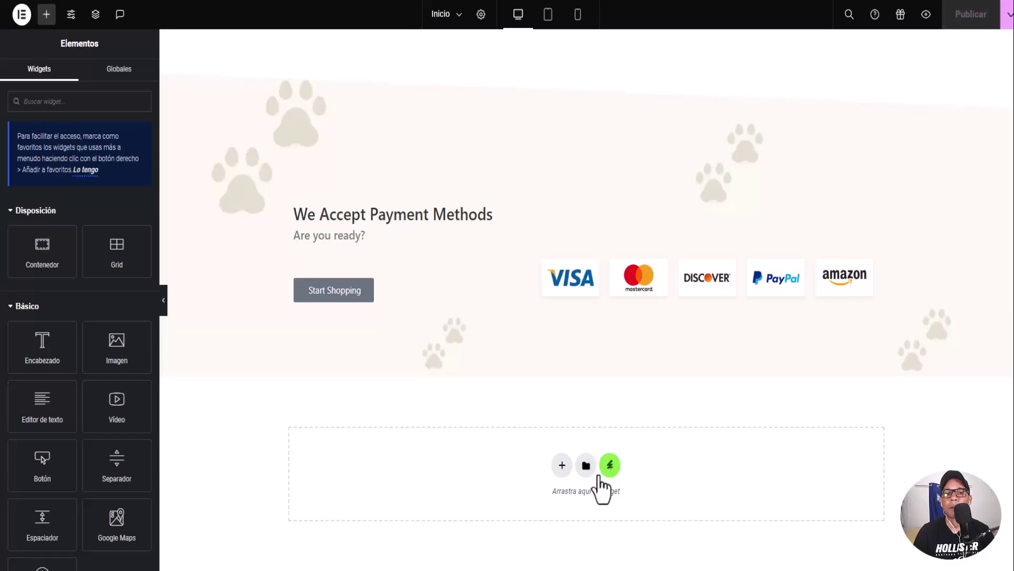
click(586, 465)
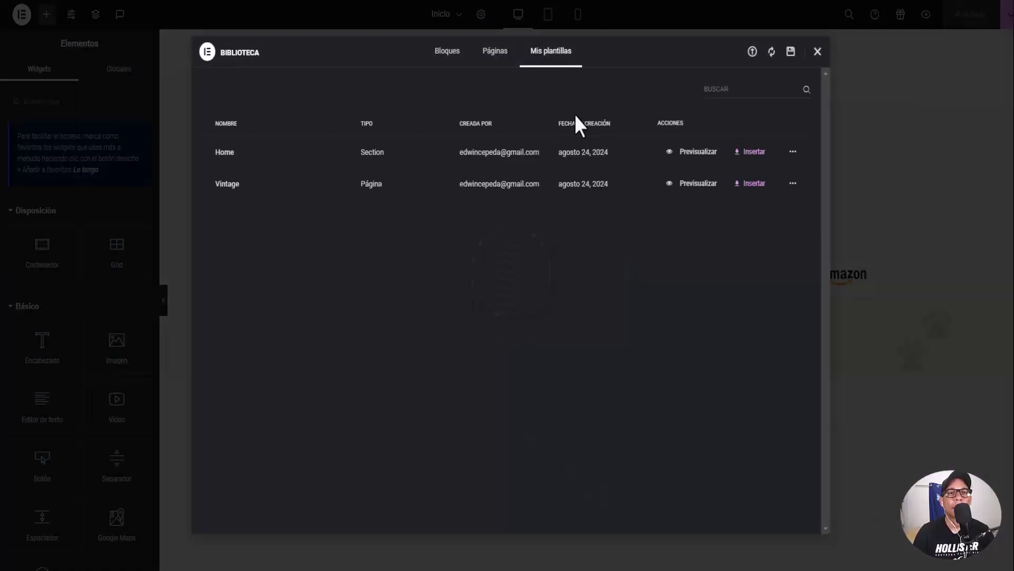
click(751, 53)
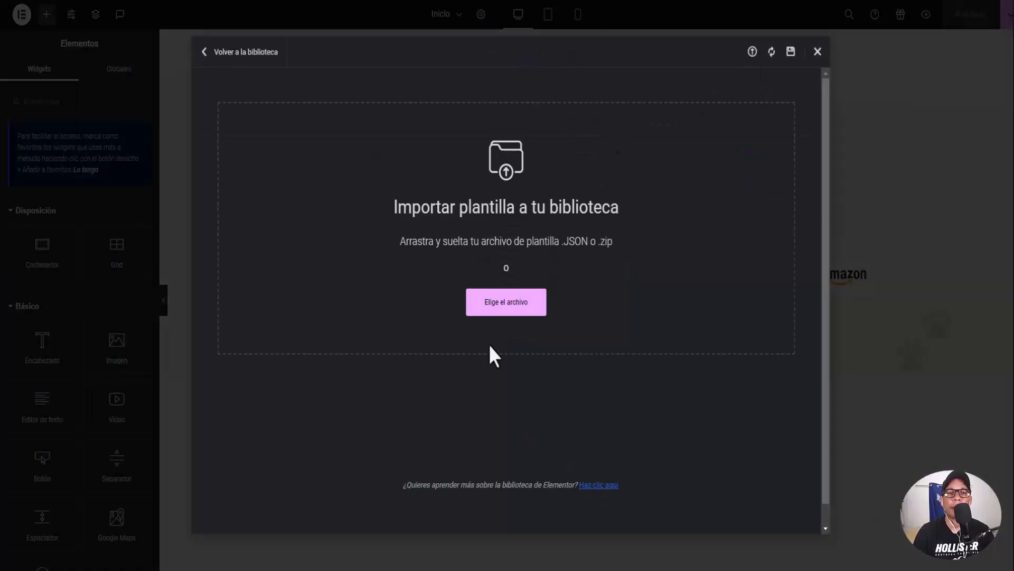
click(508, 313)
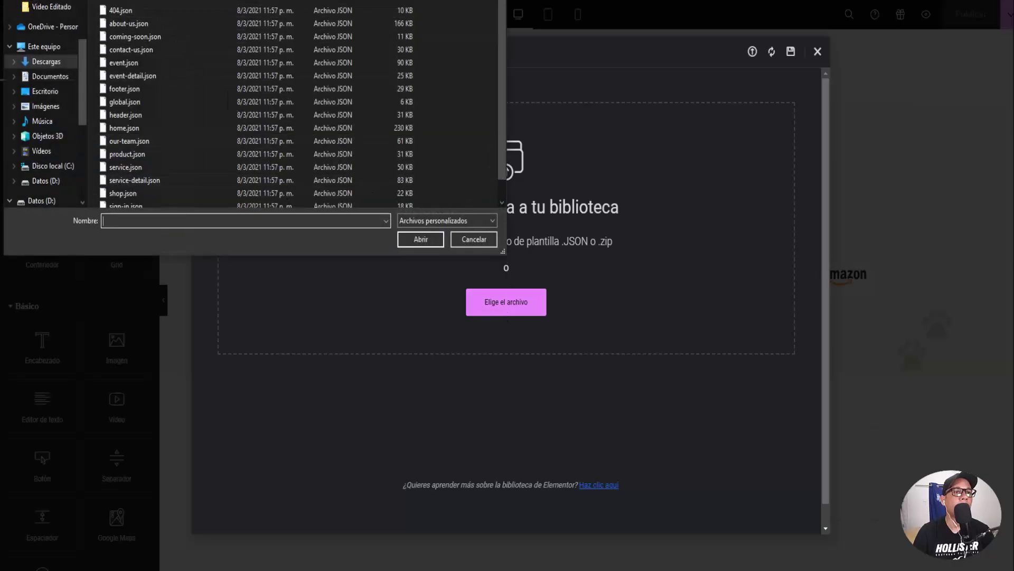
key(alt+Up)
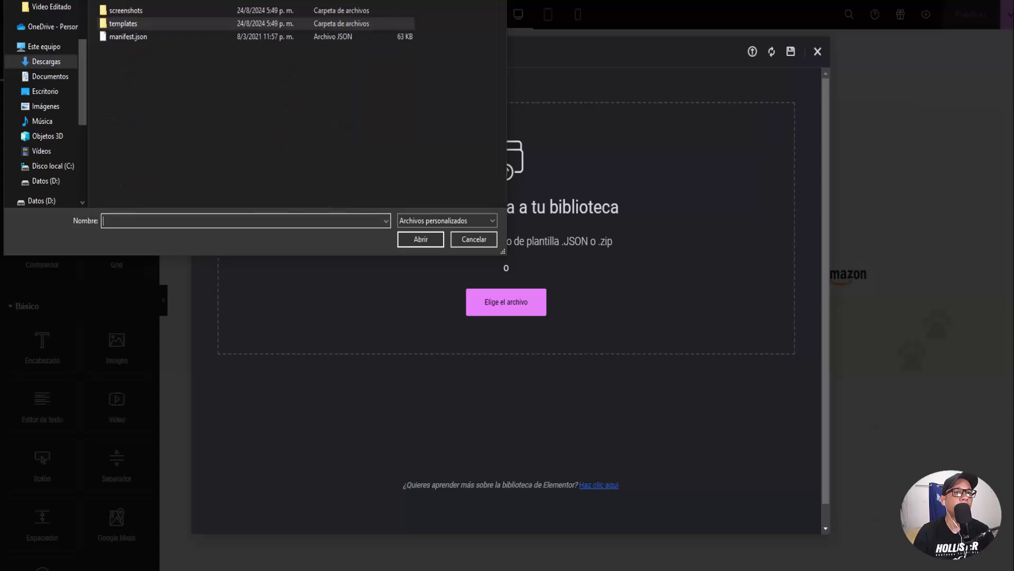
double_click(118, 24)
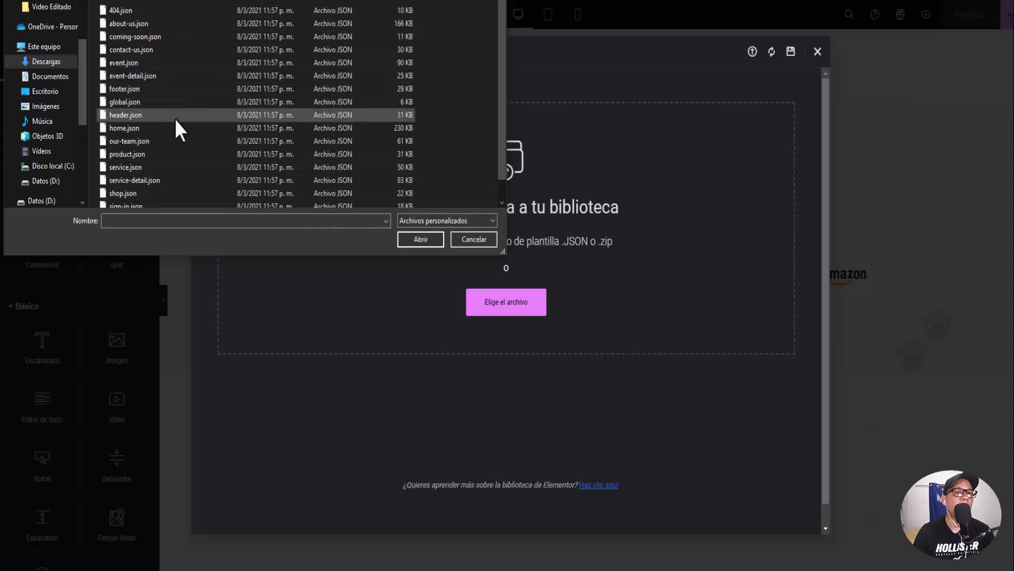
scroll(162, 138, down, 1)
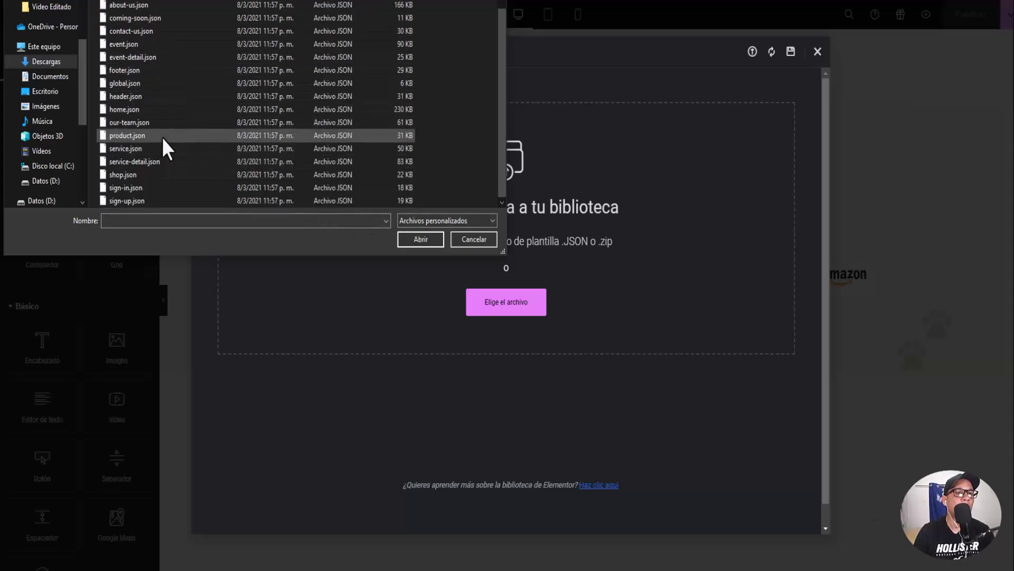
click(122, 150)
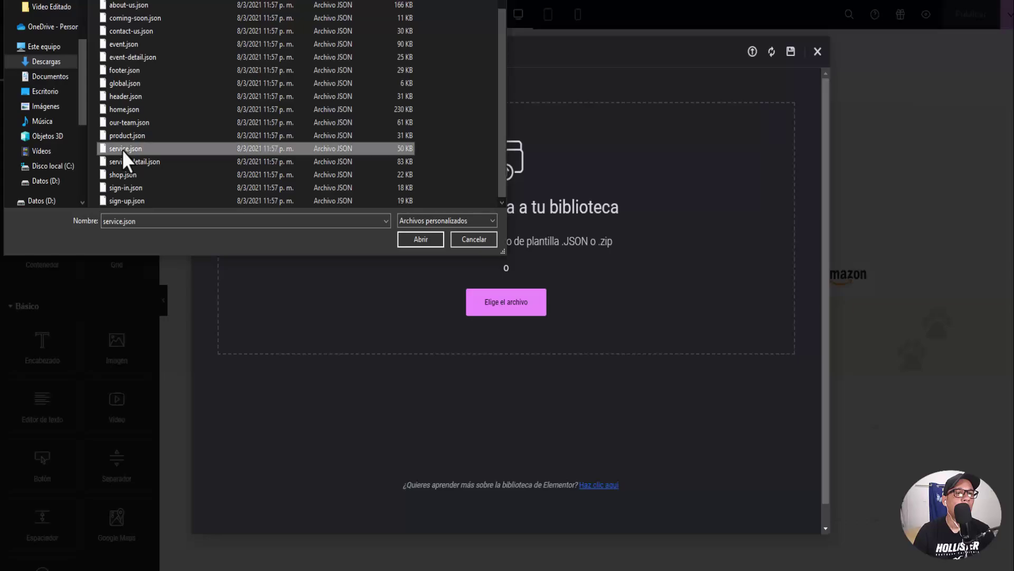
click(411, 238)
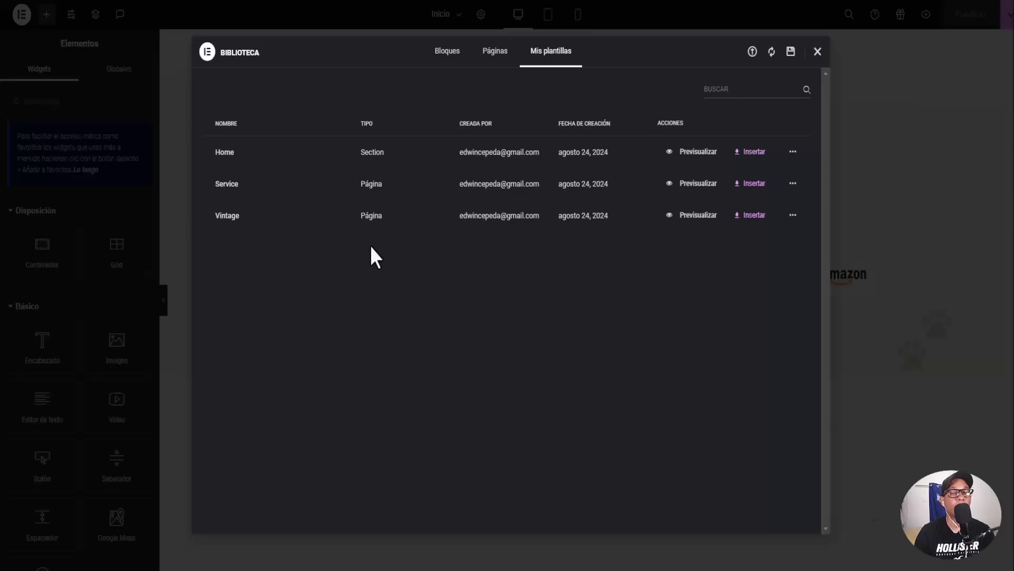
Insert the saved Home template into the Inicio page with its section settings applied, and wait for the unresponsive page
click(754, 152)
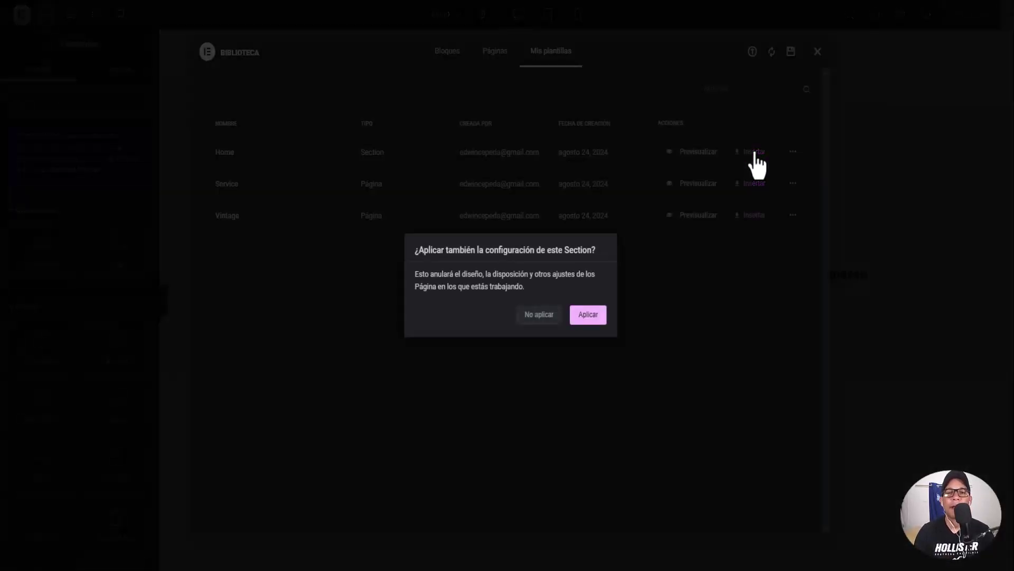
click(583, 316)
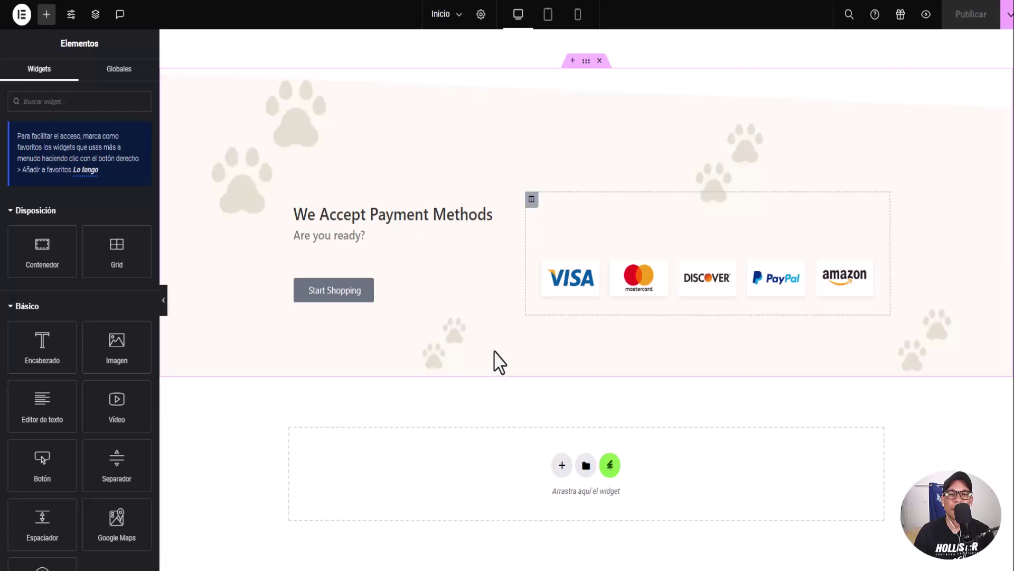
scroll(499, 363, up, 20)
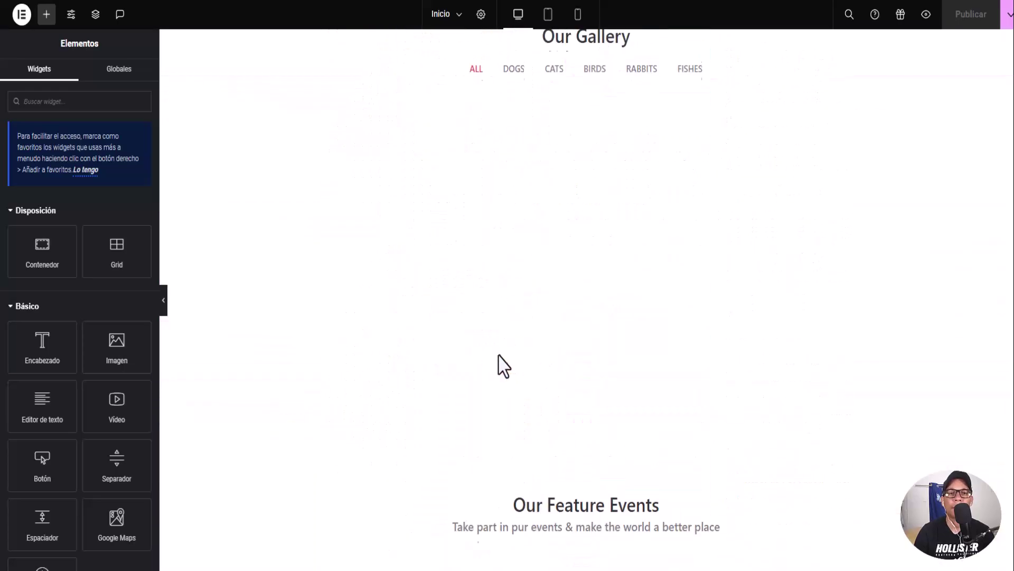
scroll(502, 362, up, 8)
scroll(516, 396, down, 10)
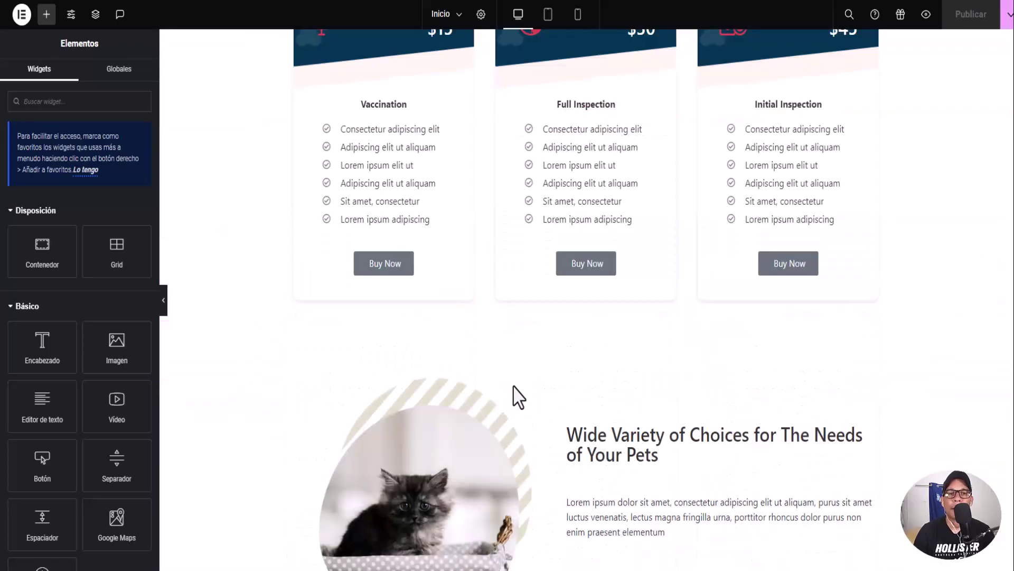
scroll(530, 416, down, 15)
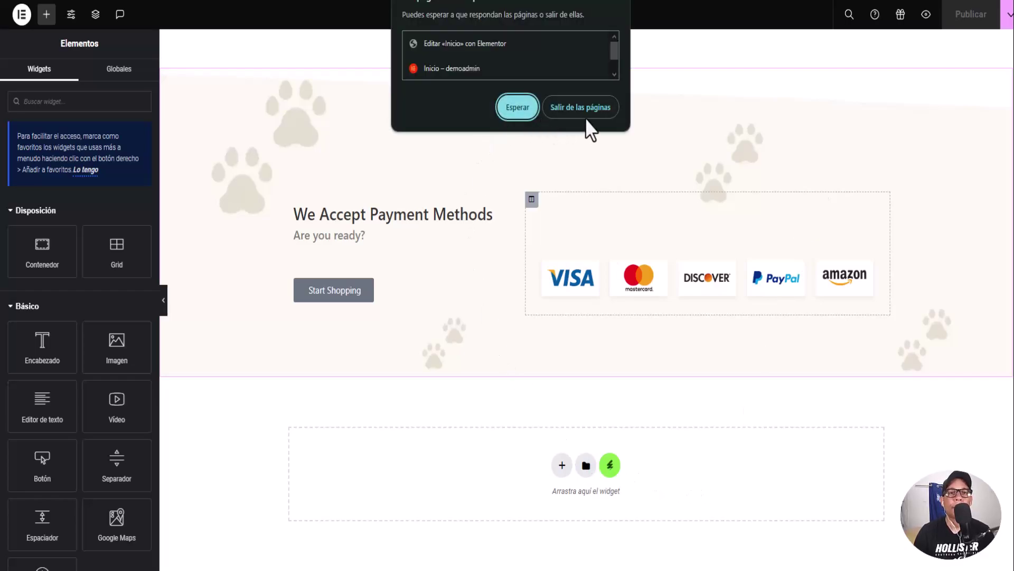
click(518, 108)
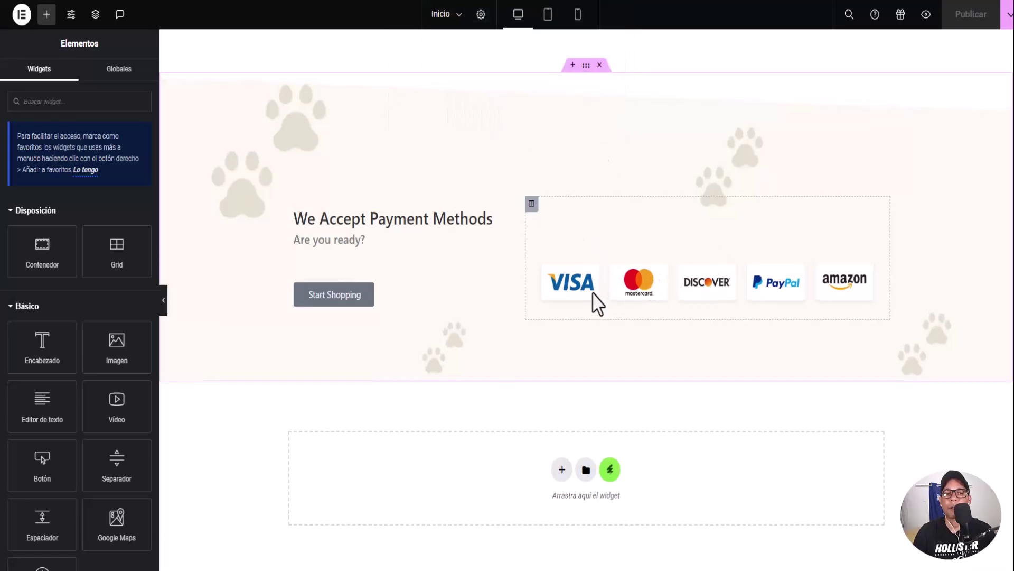
Examine the newly inserted Home sections on the Inicio page, from the pet care hero to the April events
click(594, 296)
scroll(595, 301, down, 15)
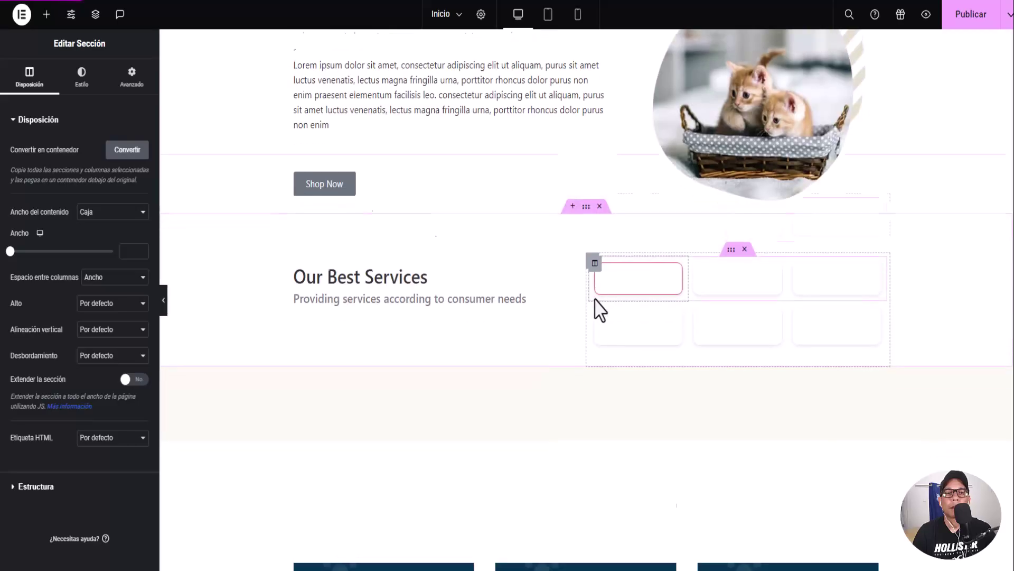
scroll(595, 304, down, 15)
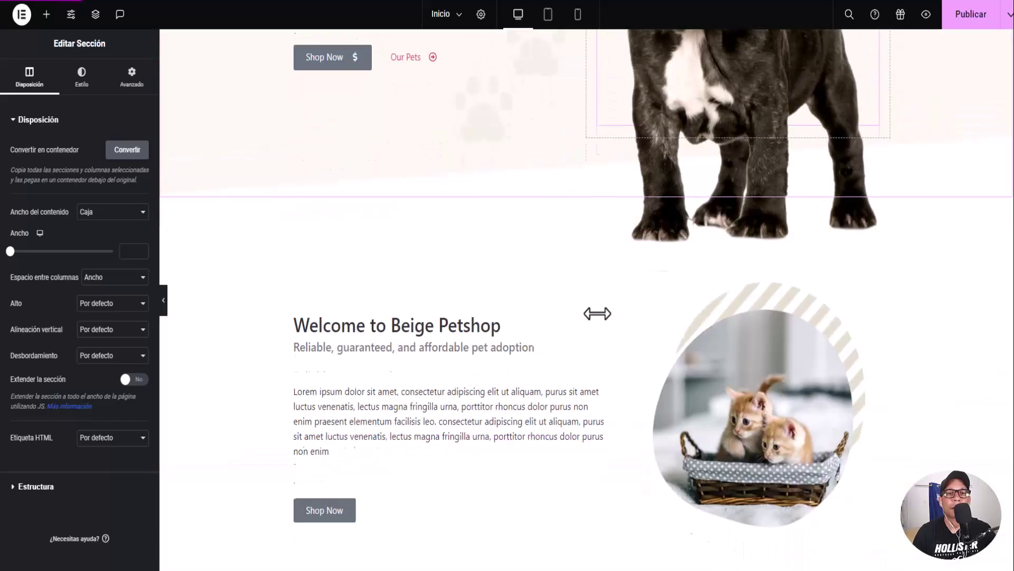
scroll(597, 312, down, 10)
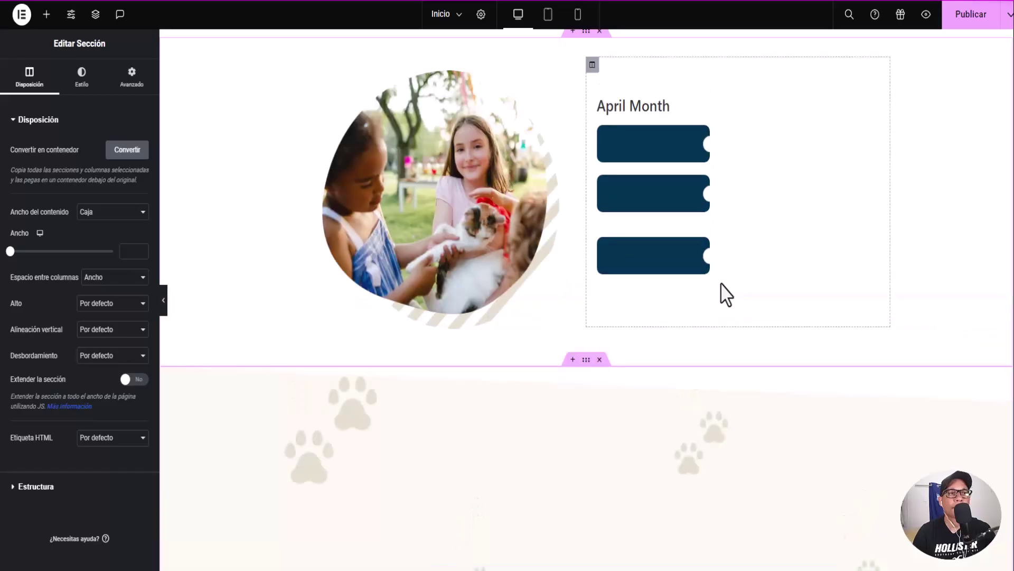
scroll(891, 285, down, 15)
scroll(791, 266, up, 10)
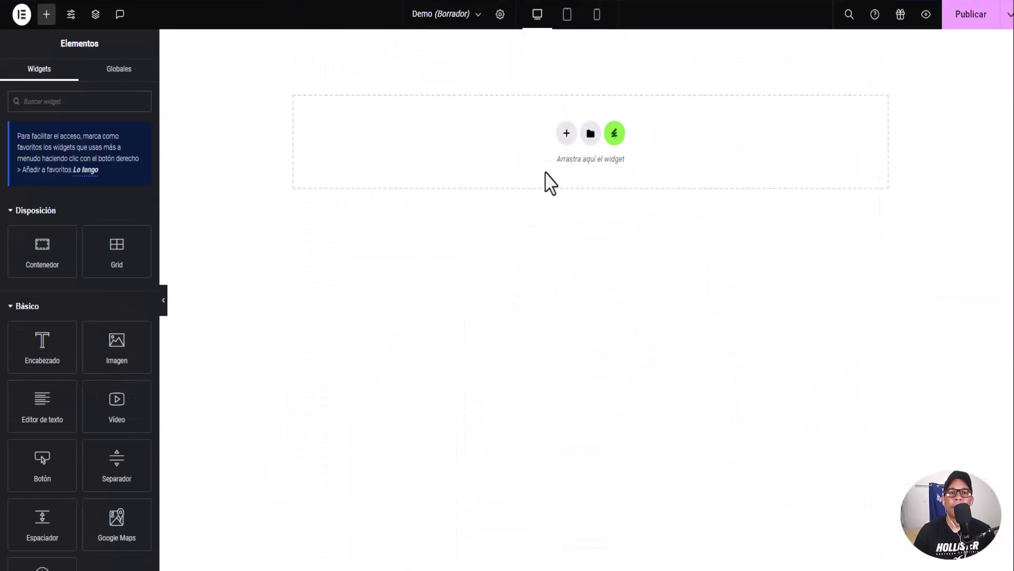
On the Demo page, preview the saved Vintage template and examine its layout down to the contact form
click(590, 138)
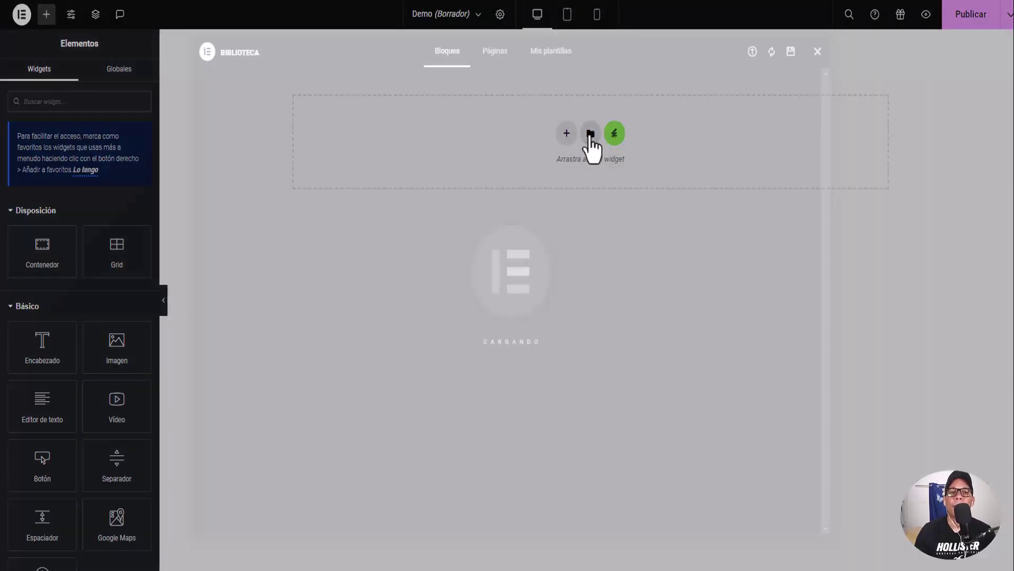
click(550, 52)
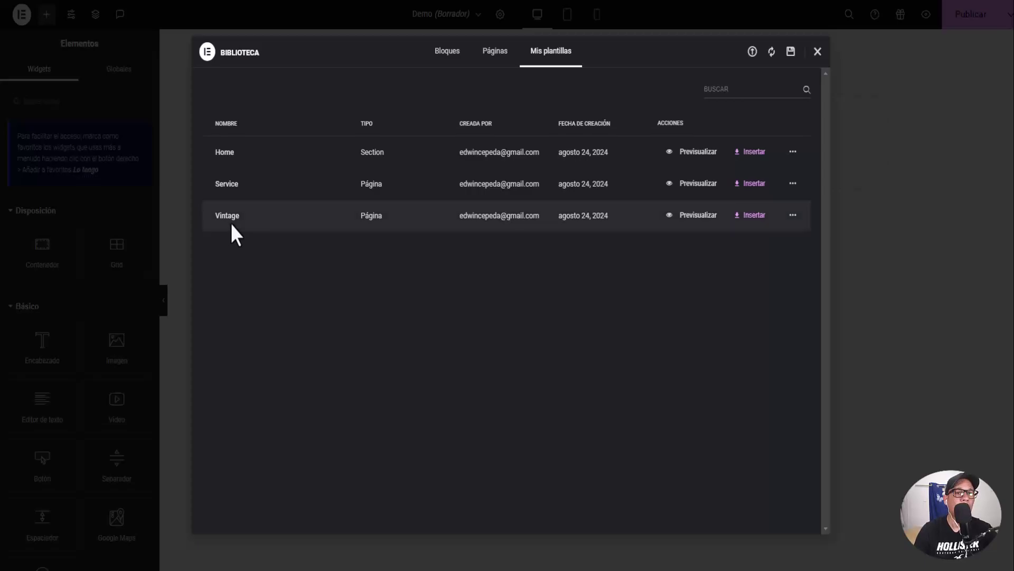
click(701, 217)
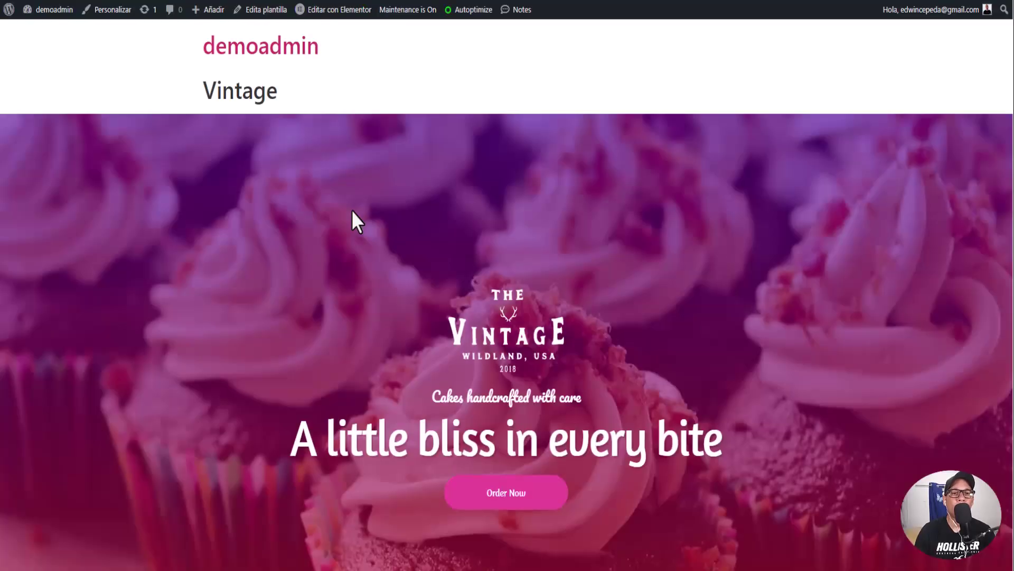
scroll(352, 210, down, 5)
scroll(351, 210, down, 15)
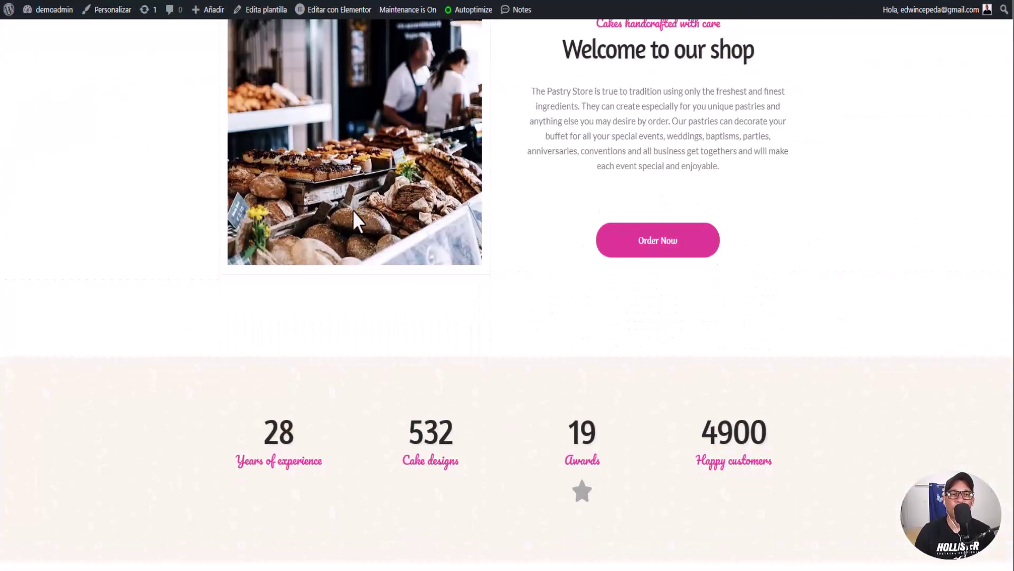
scroll(357, 221, down, 15)
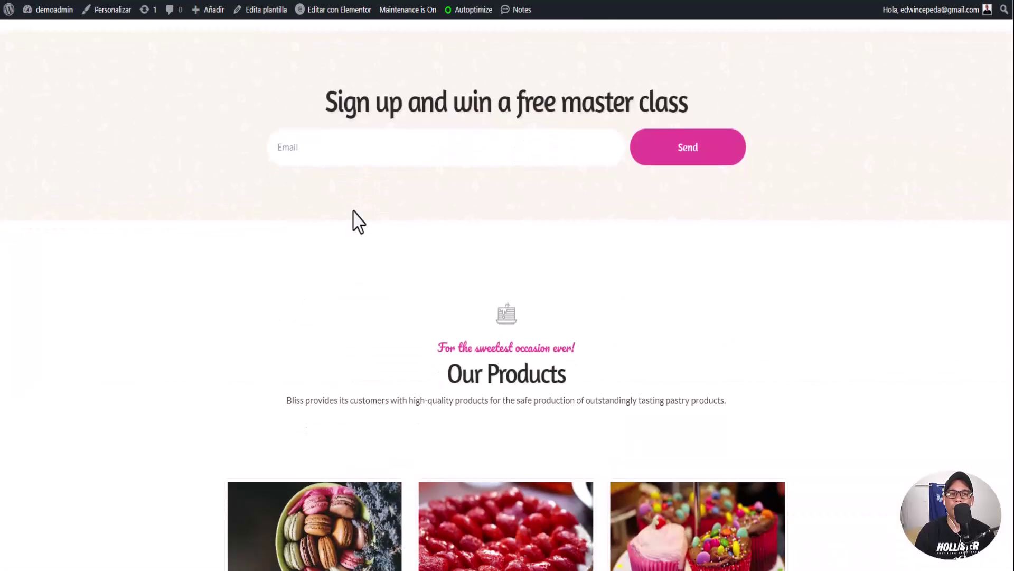
scroll(358, 222, down, 10)
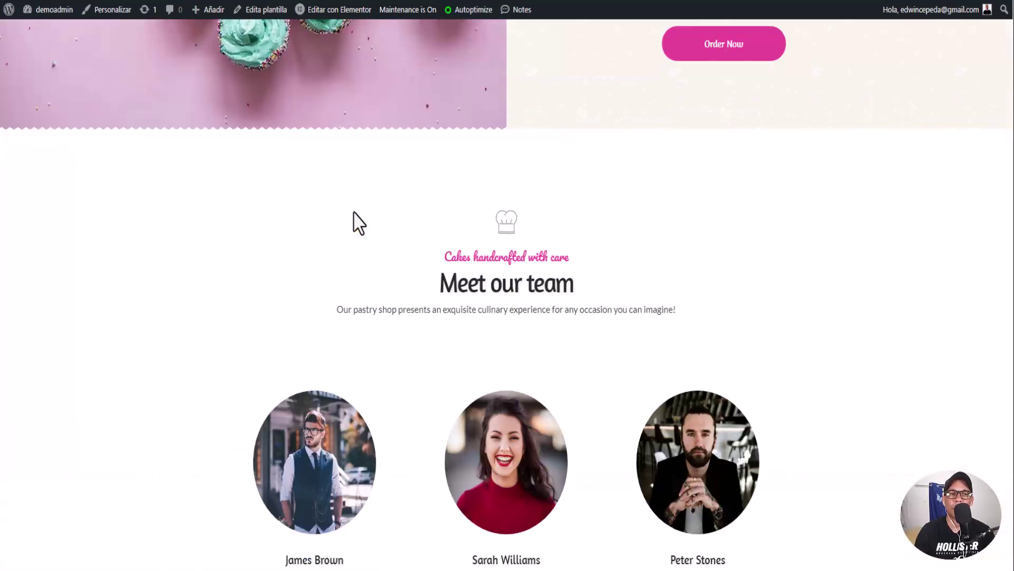
scroll(354, 212, up, 10)
scroll(356, 211, down, 11)
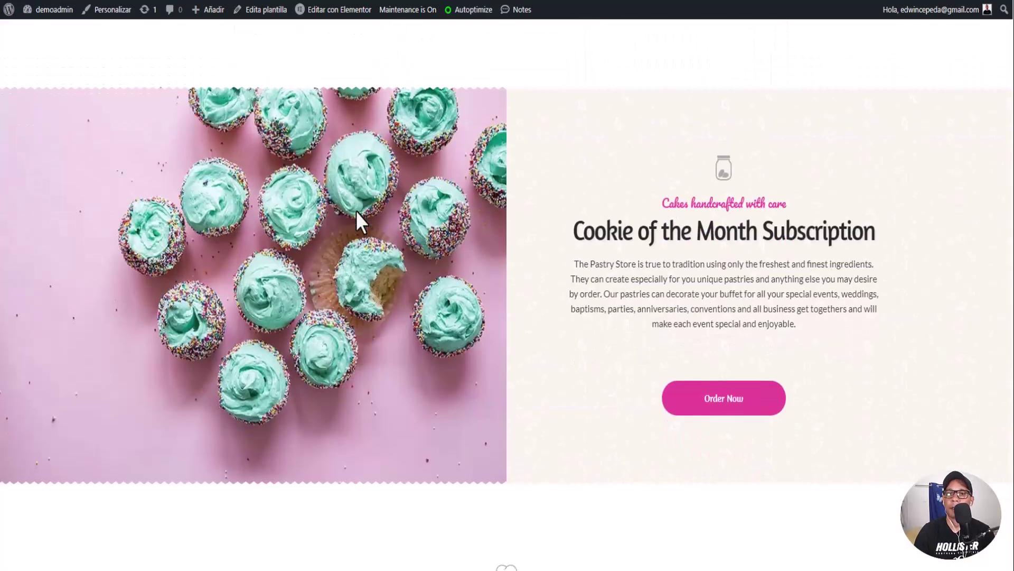
scroll(356, 214, down, 20)
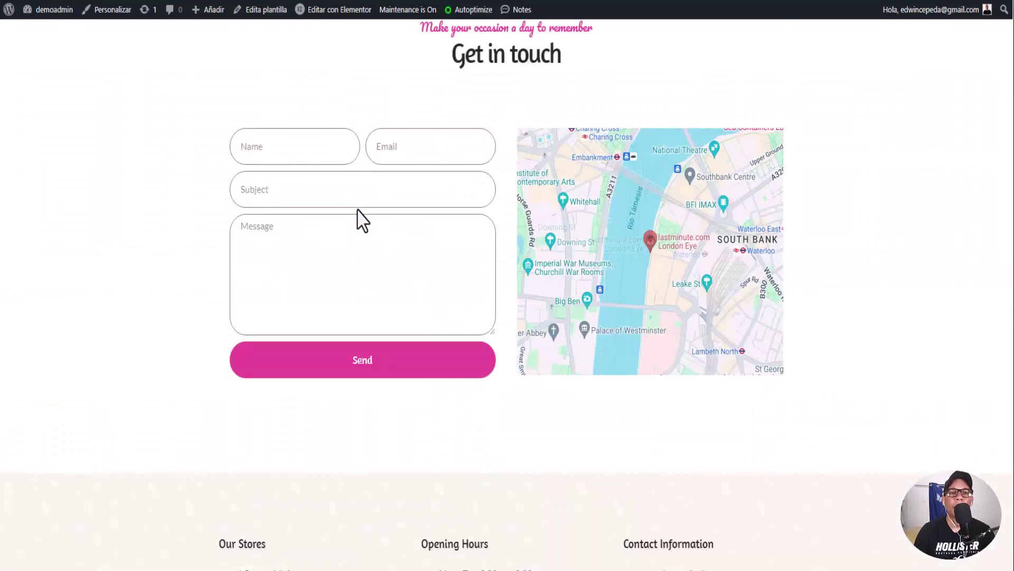
scroll(358, 219, up, 12)
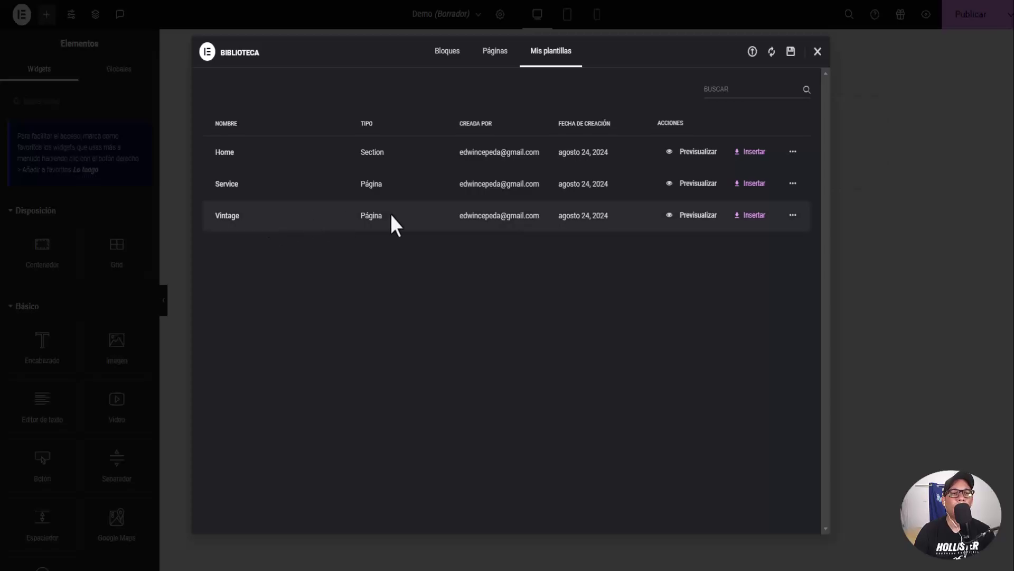
Insert the Vintage template into the Demo page, and open its donut image and cake designs number for editing
click(755, 217)
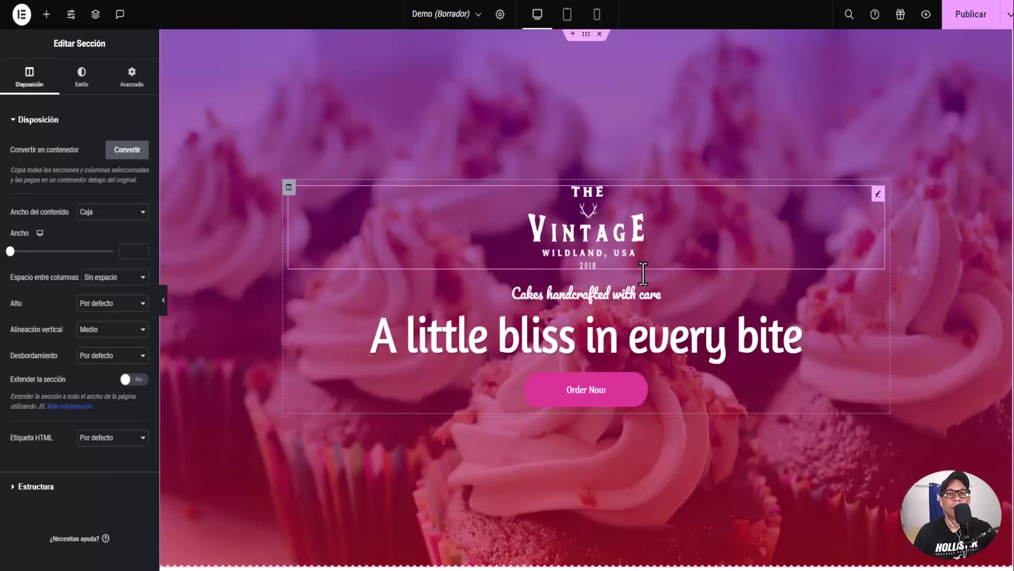
scroll(657, 321, down, 20)
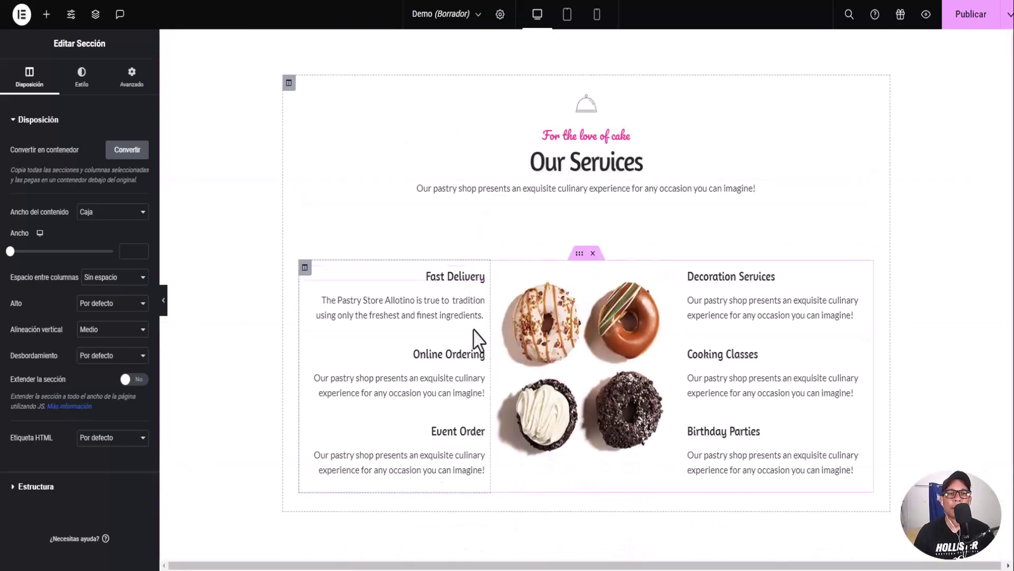
click(556, 318)
scroll(556, 318, up, 6)
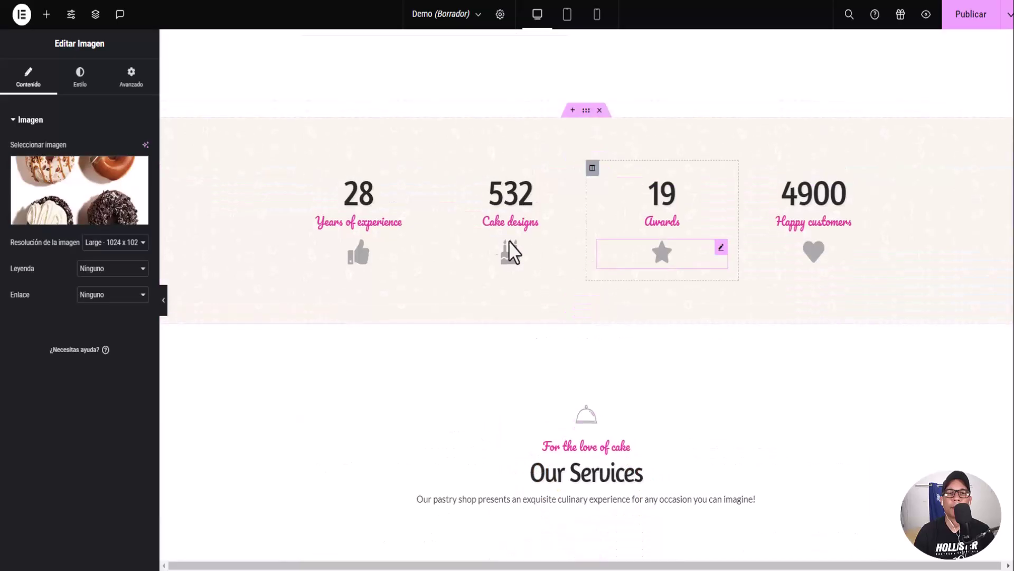
click(523, 196)
scroll(568, 150, up, 5)
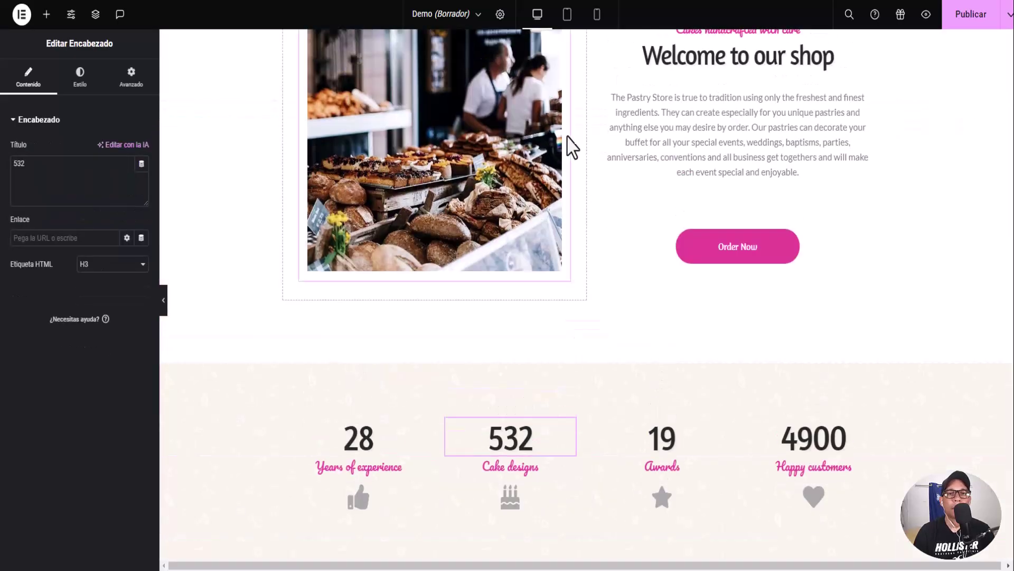
scroll(564, 156, up, 8)
scroll(565, 85, up, 4)
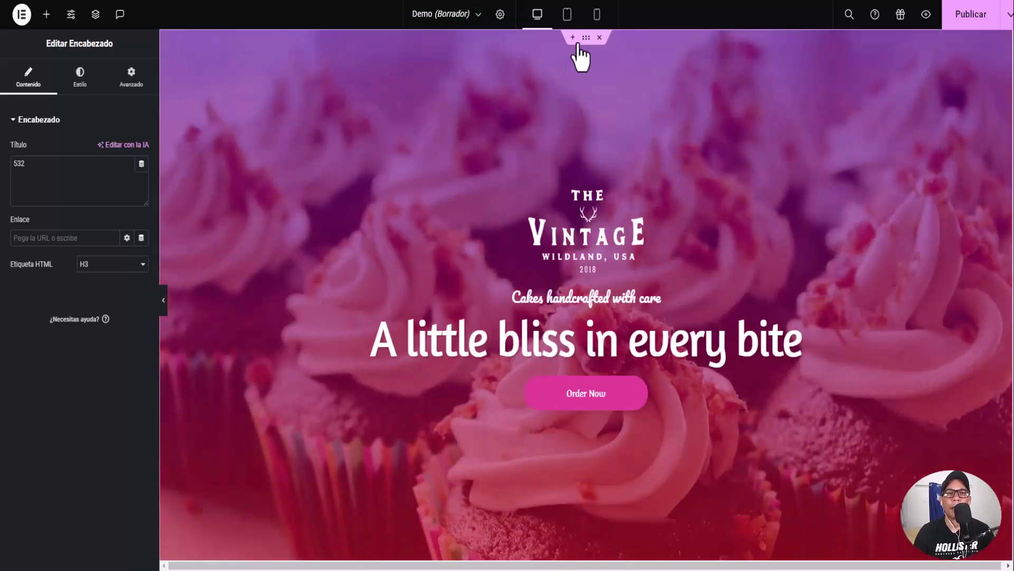
Open the cupcake hero section's style settings and examine its background image options
click(585, 38)
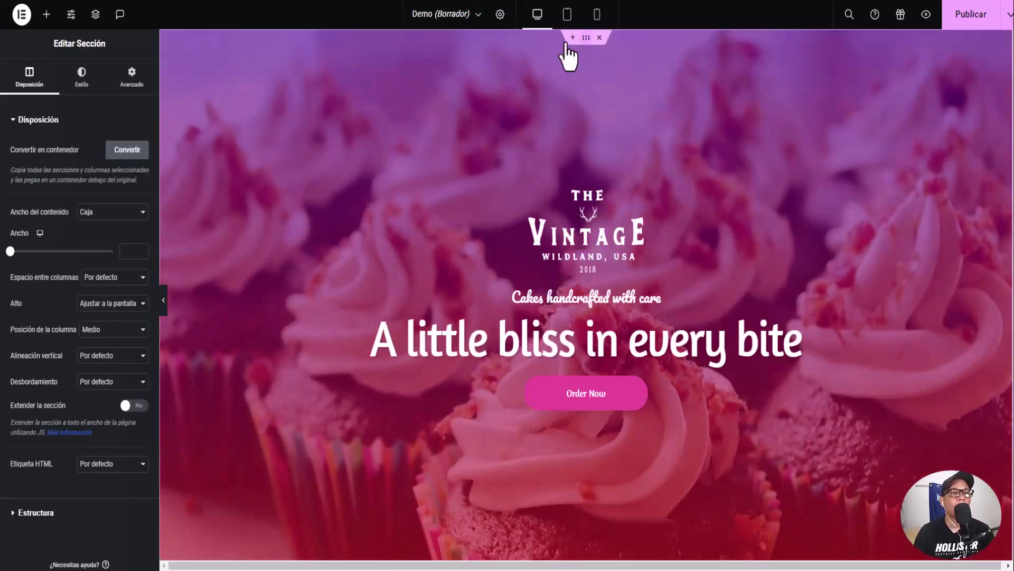
click(85, 80)
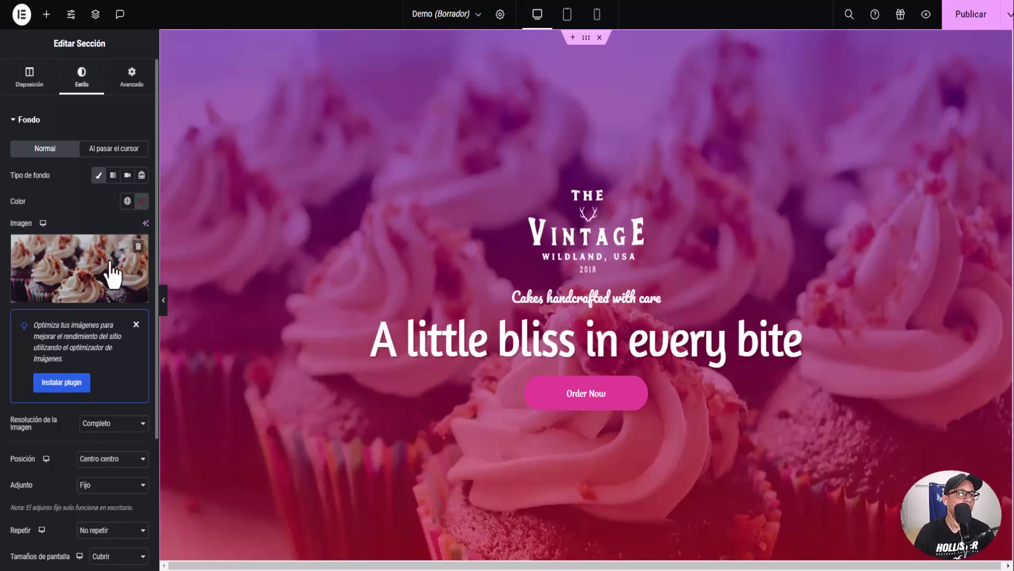
scroll(108, 376, down, 3)
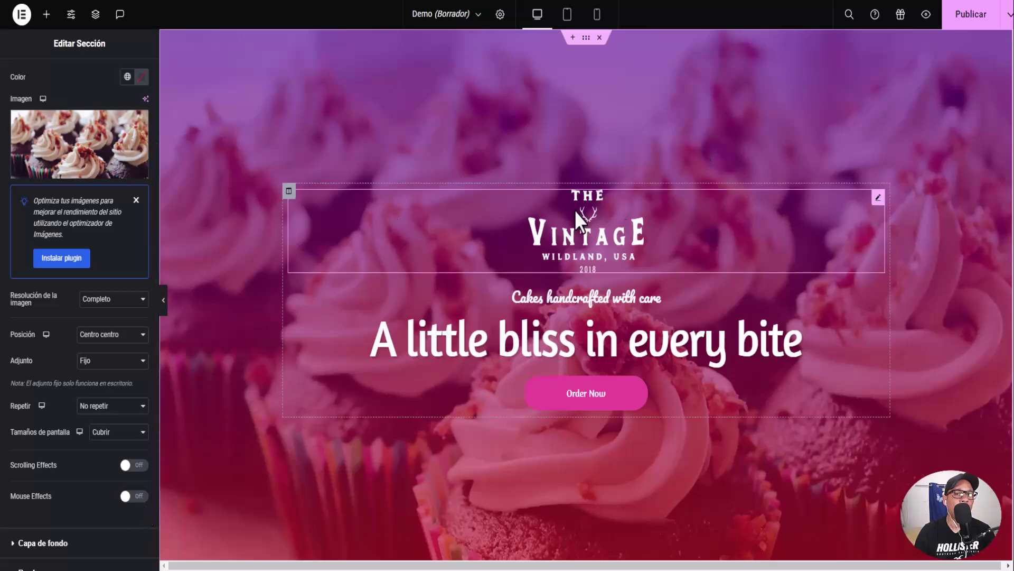
Examine the inserted Vintage sections on the Demo page, from the cupcake hero through services, products and gallery to the newsletter form
scroll(575, 210, down, 6)
scroll(559, 280, down, 6)
scroll(559, 280, up, 12)
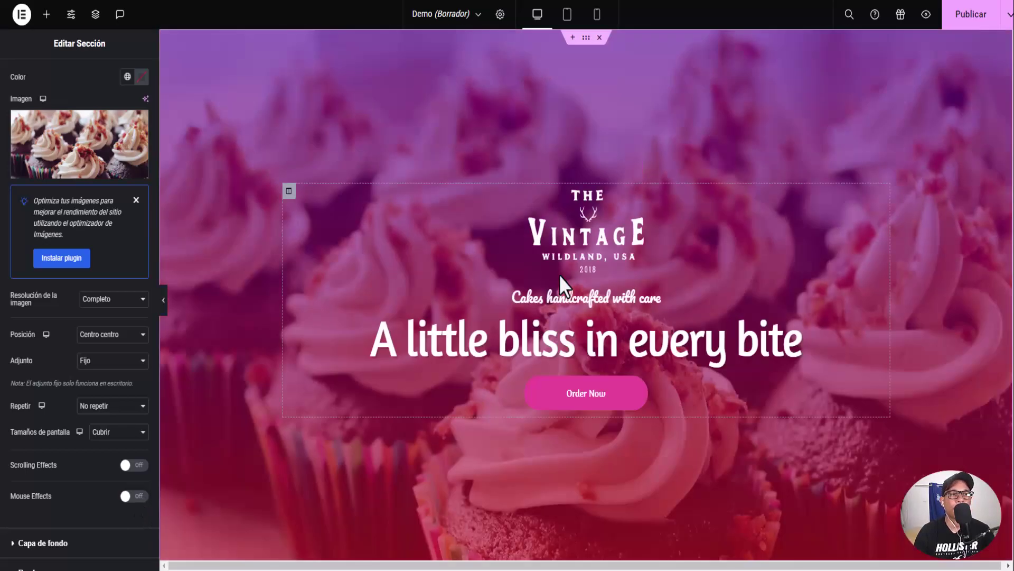
scroll(544, 324, down, 10)
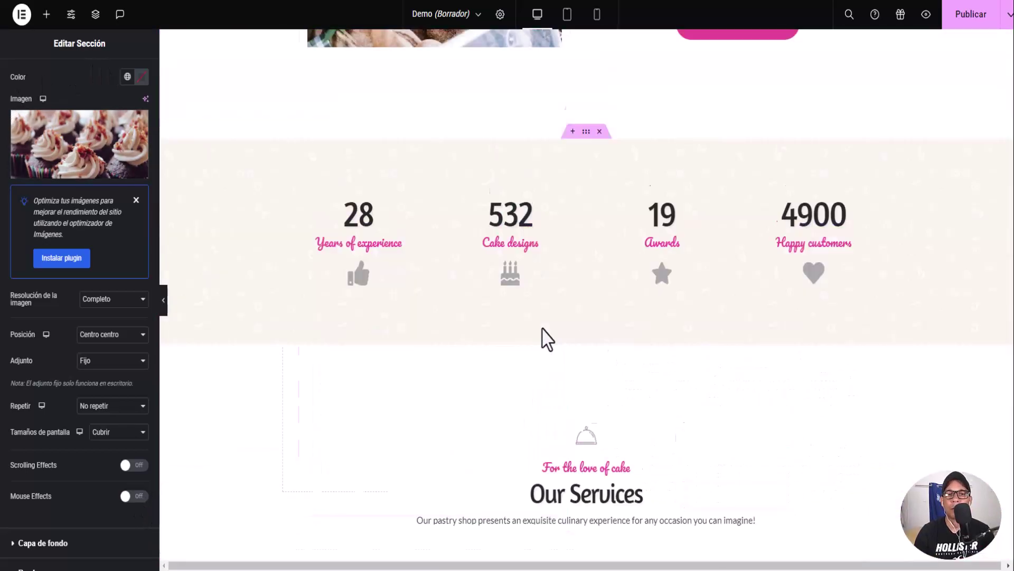
scroll(547, 338, down, 20)
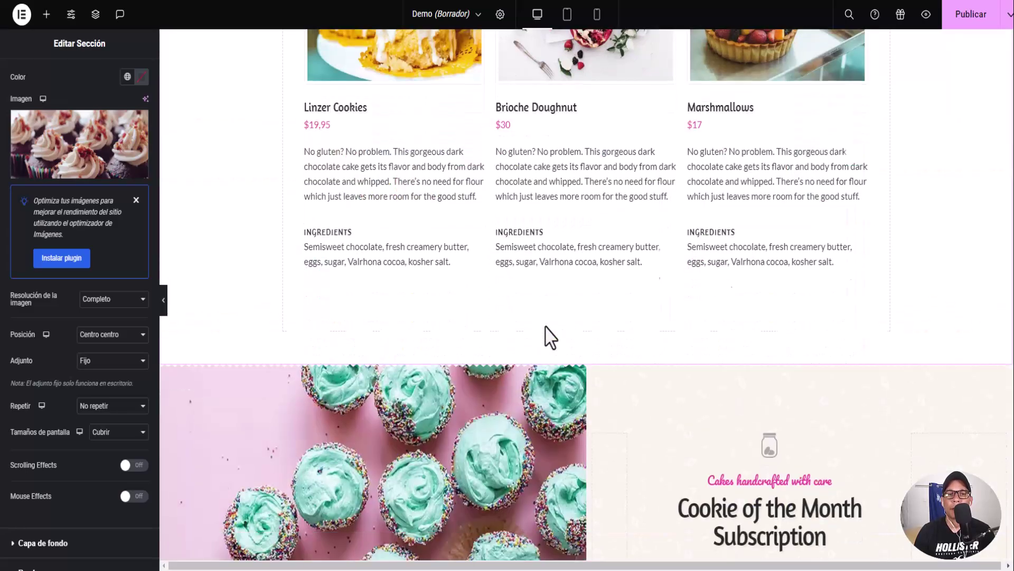
scroll(546, 326, down, 20)
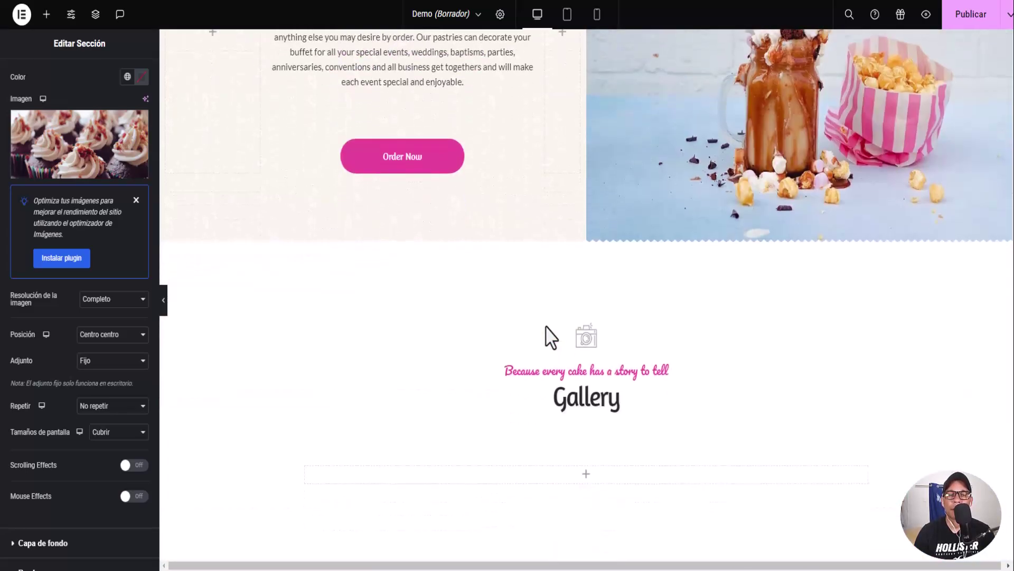
scroll(547, 335, down, 10)
scroll(550, 334, up, 12)
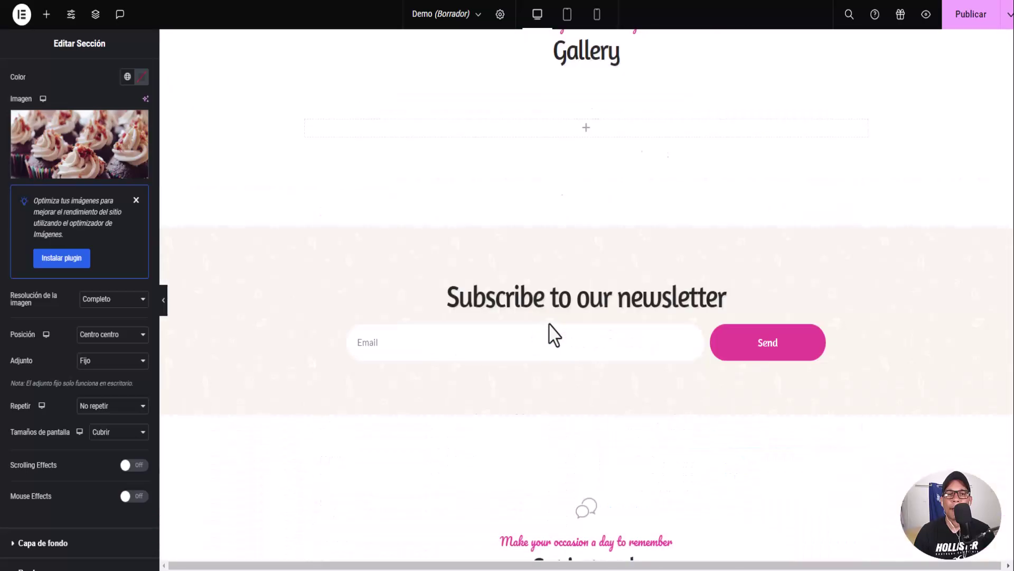
scroll(549, 335, up, 10)
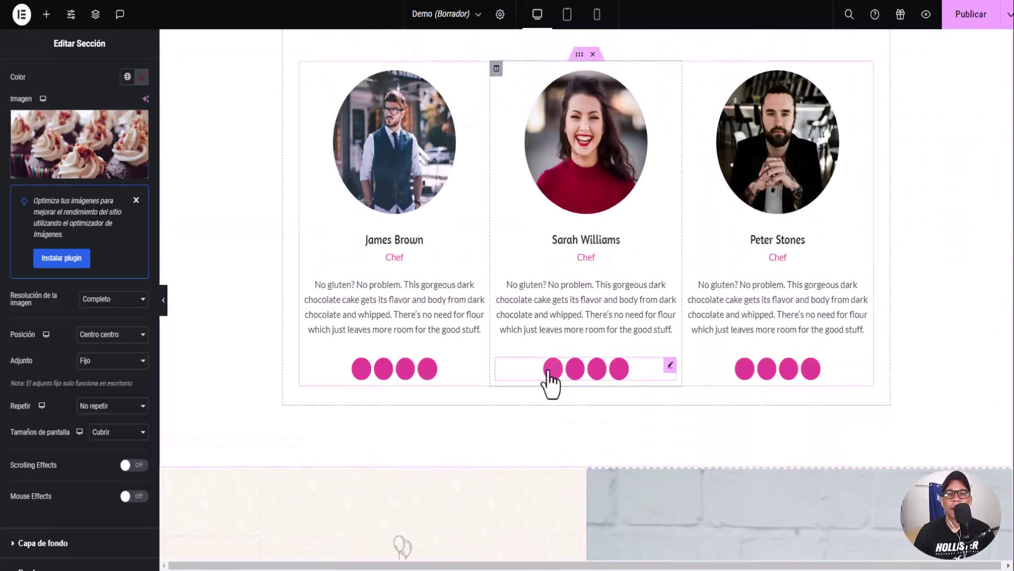
Open the middle chef's social icons for editing, and review the page back up to the cupcake hero
click(553, 370)
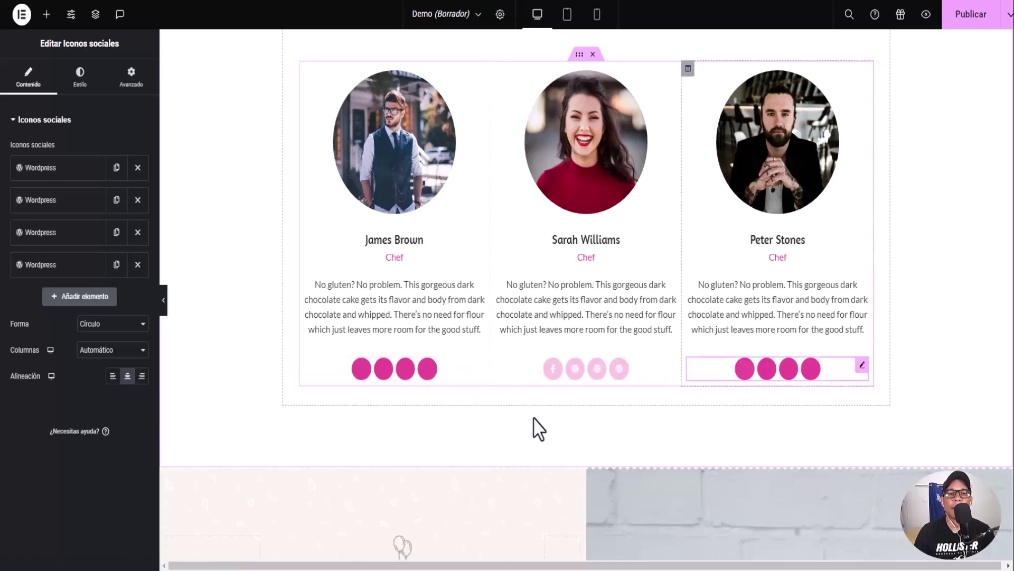
scroll(537, 423, up, 2)
scroll(533, 417, down, 10)
scroll(533, 416, up, 15)
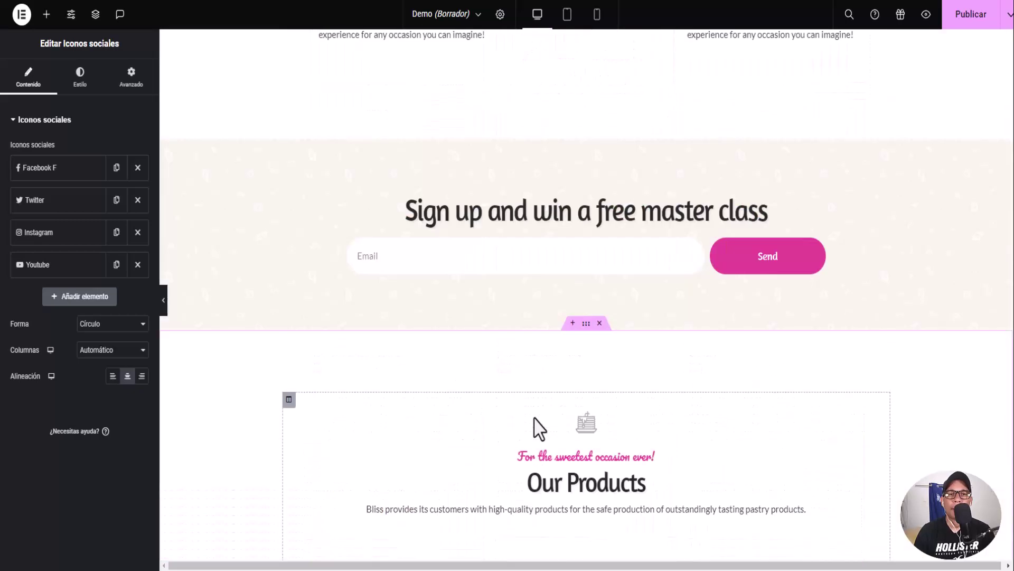
scroll(534, 417, up, 3)
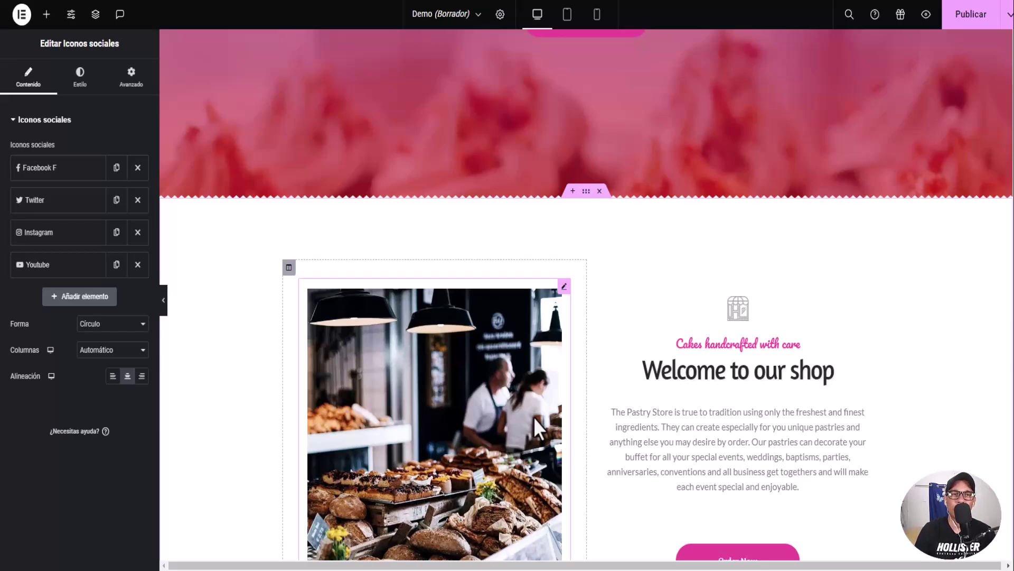
scroll(673, 422, up, 5)
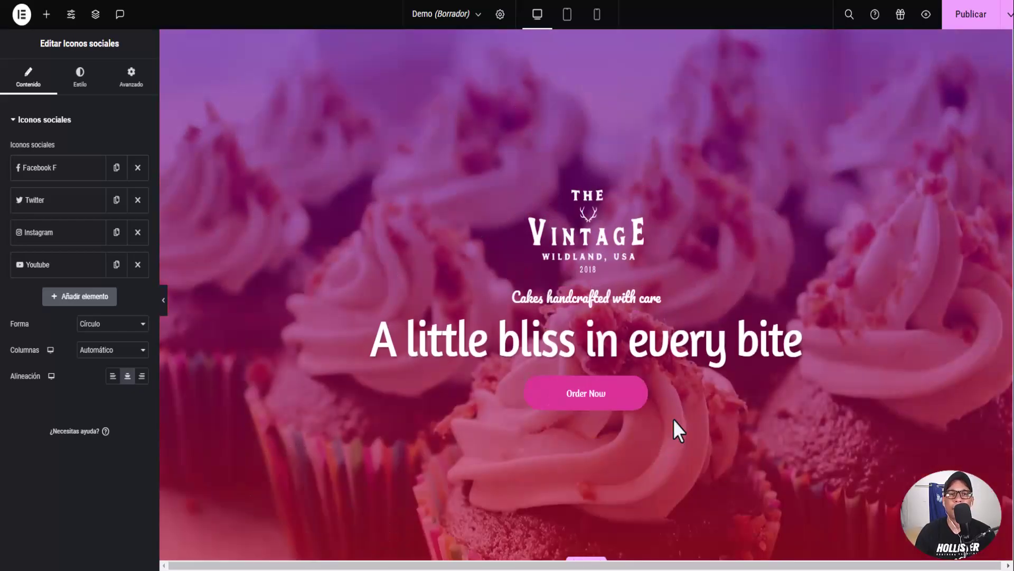